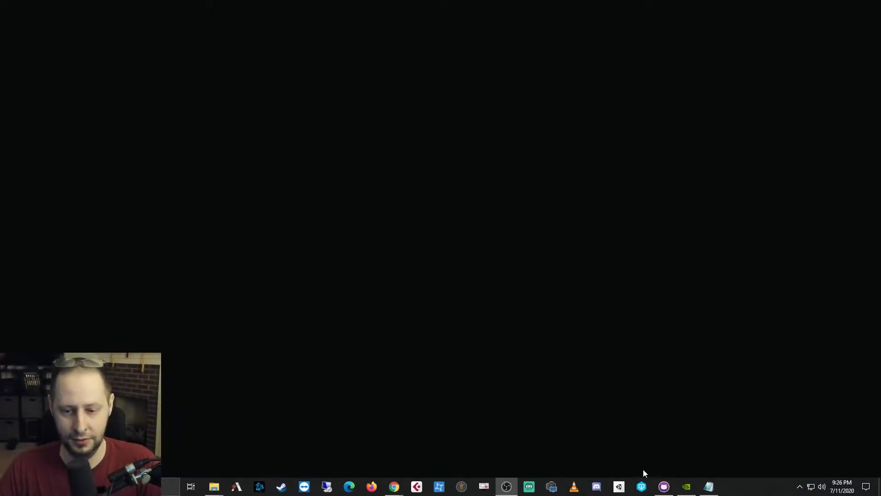
Step: Launch the Example Optimization project from Unity Hub and switch back to the GitHub Scripts page
click(620, 487)
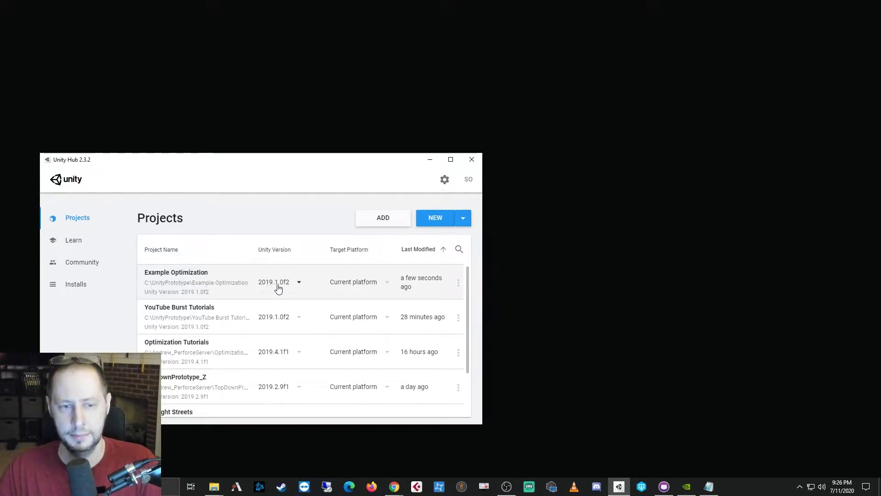
click(182, 278)
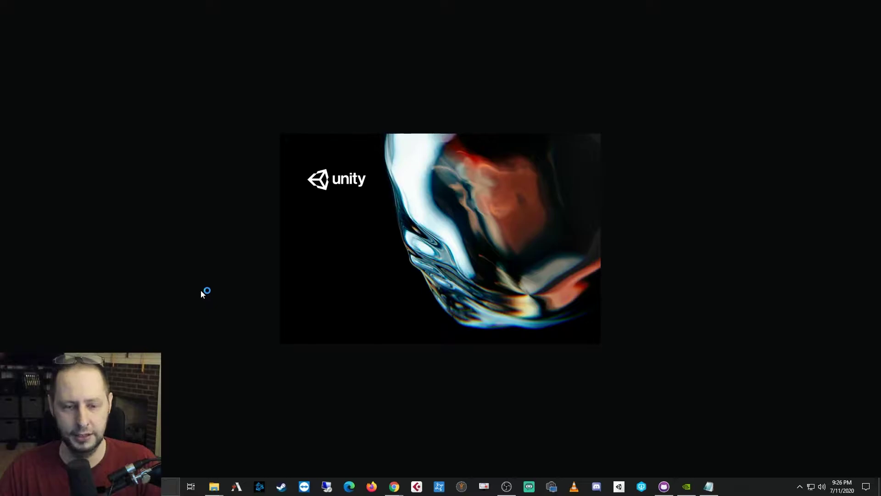
mouse_move(394, 485)
click(450, 451)
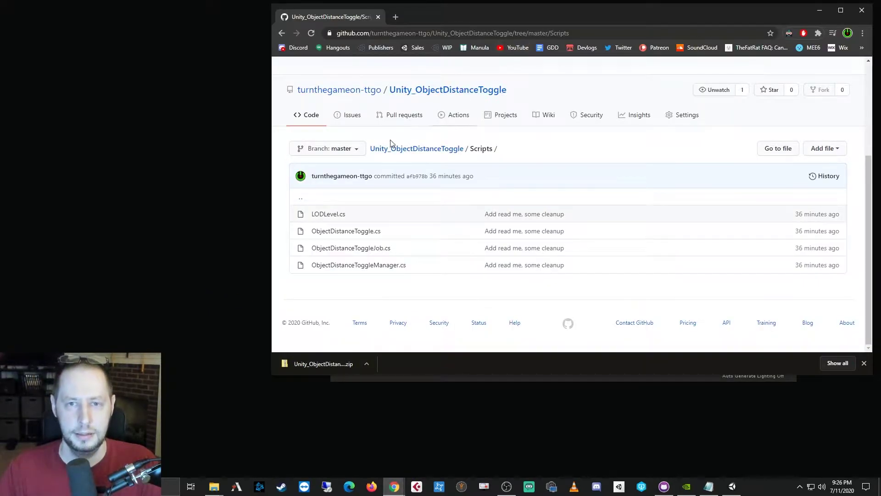
Step: Browse the Unity_ObjectDistanceToggle repository and its Scripts folder, ending at the repository root
click(282, 33)
click(282, 33)
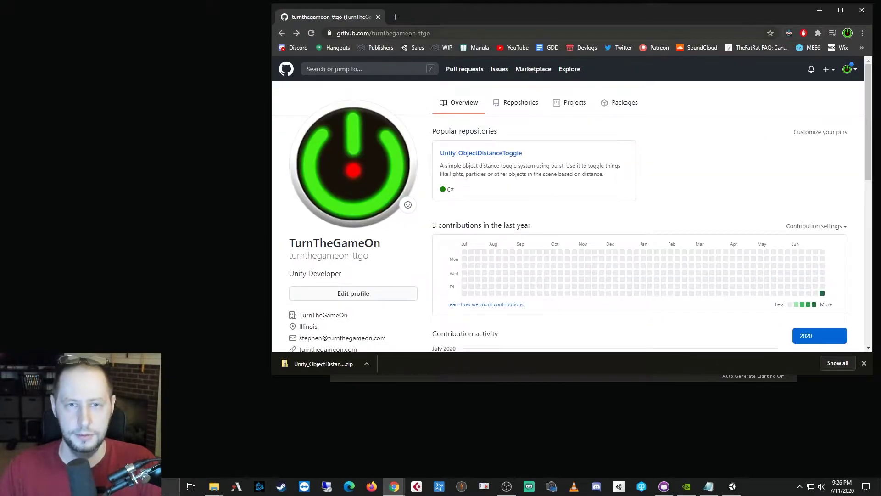
click(477, 153)
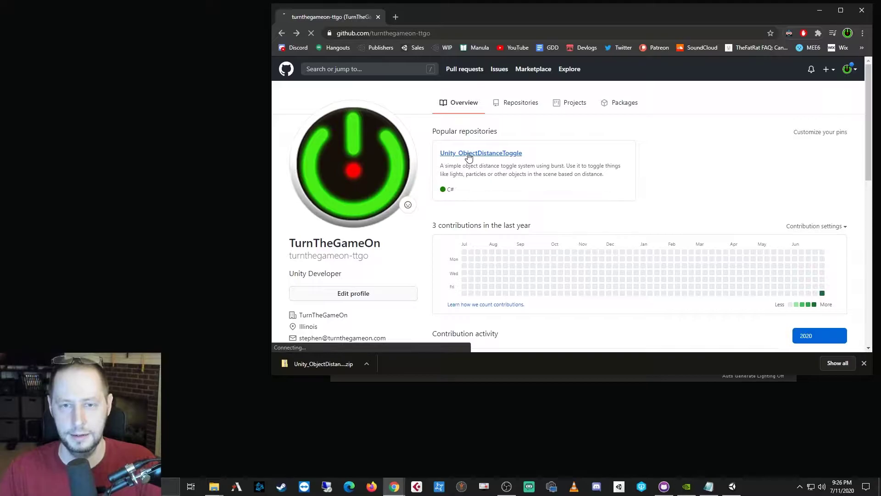
click(491, 31)
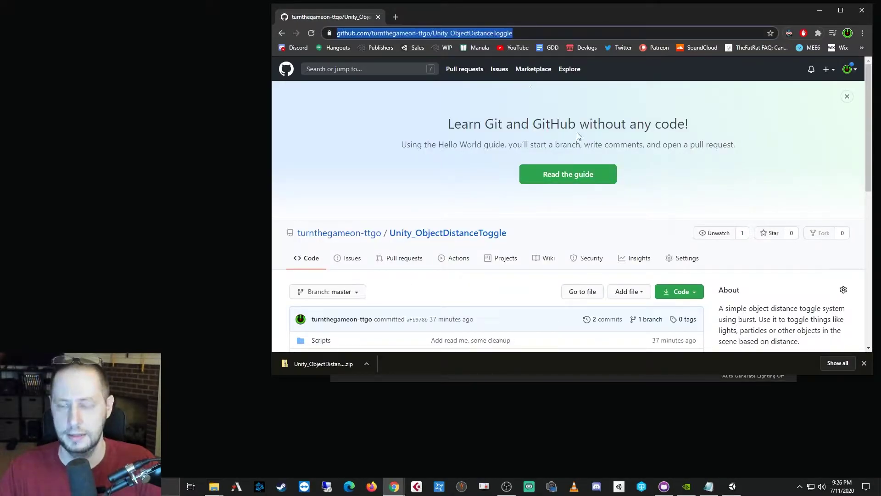
scroll(675, 174, down, 2)
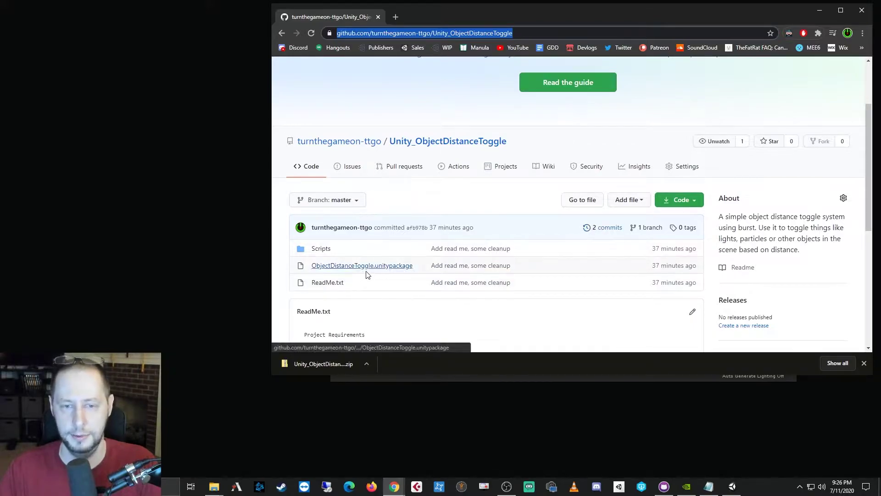
click(327, 253)
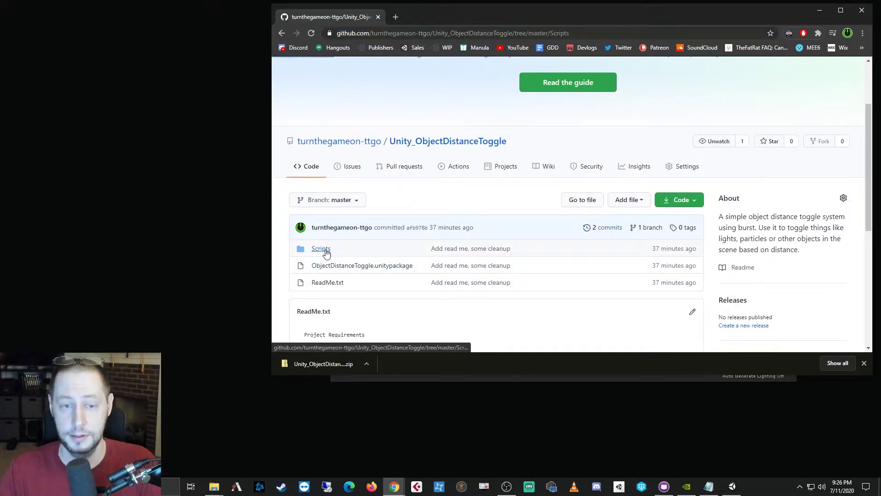
scroll(473, 281, down, 4)
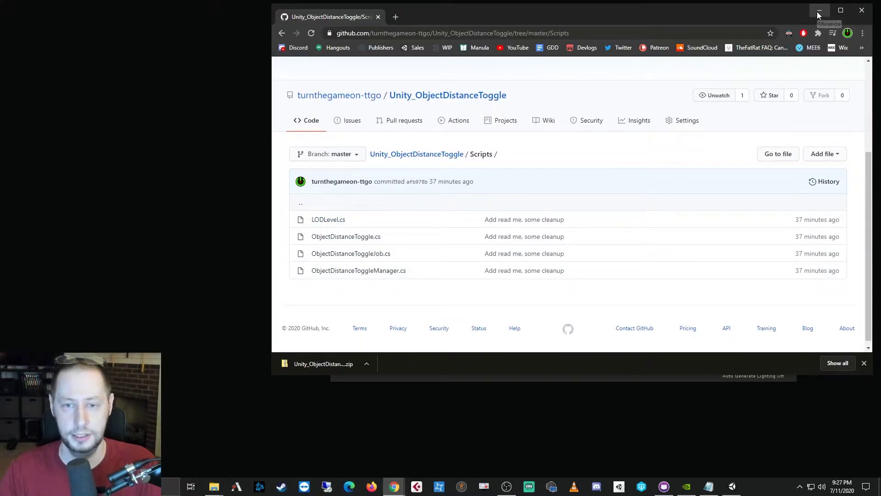
click(282, 33)
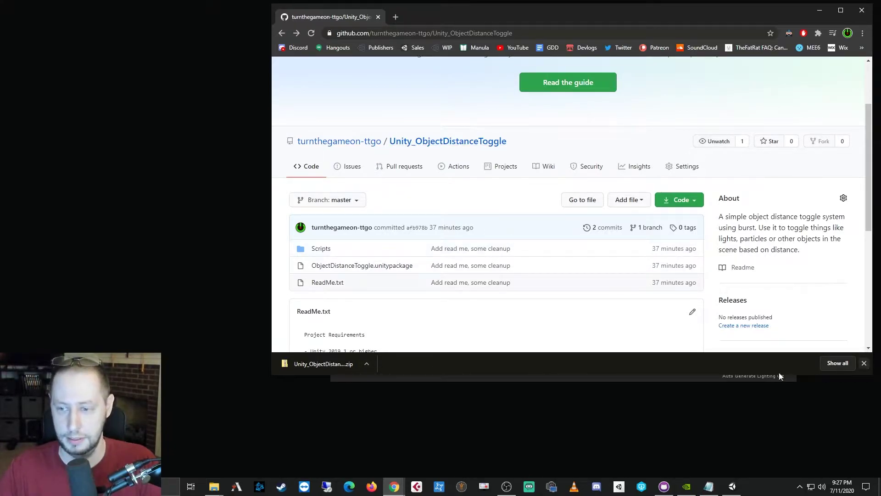
Step: Download the repository as a ZIP via Code > Download ZIP and drag the zip onto the desktop
click(864, 363)
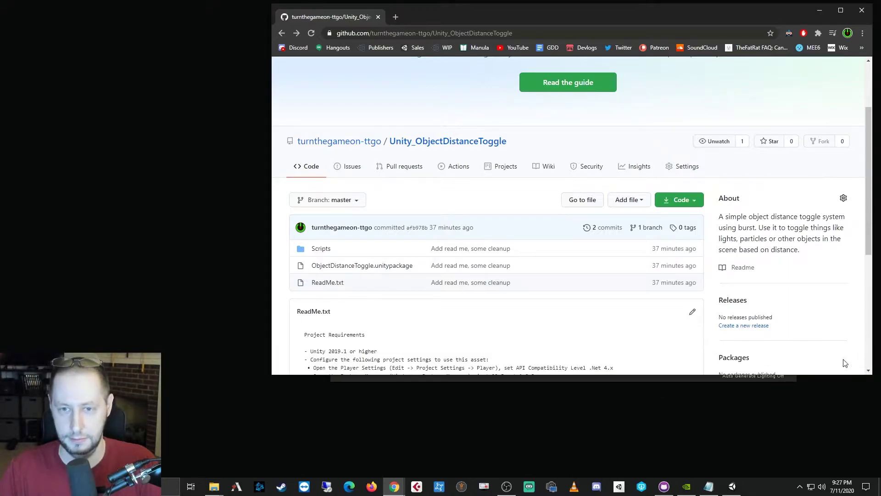
click(669, 205)
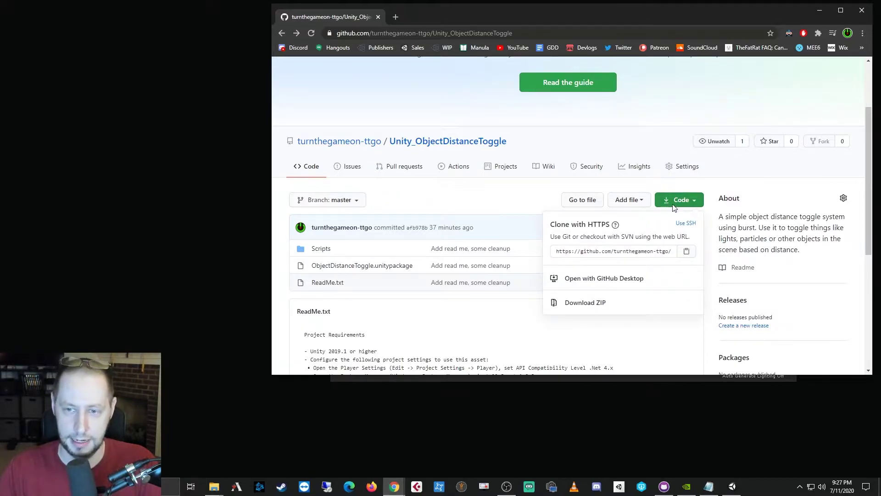
click(588, 304)
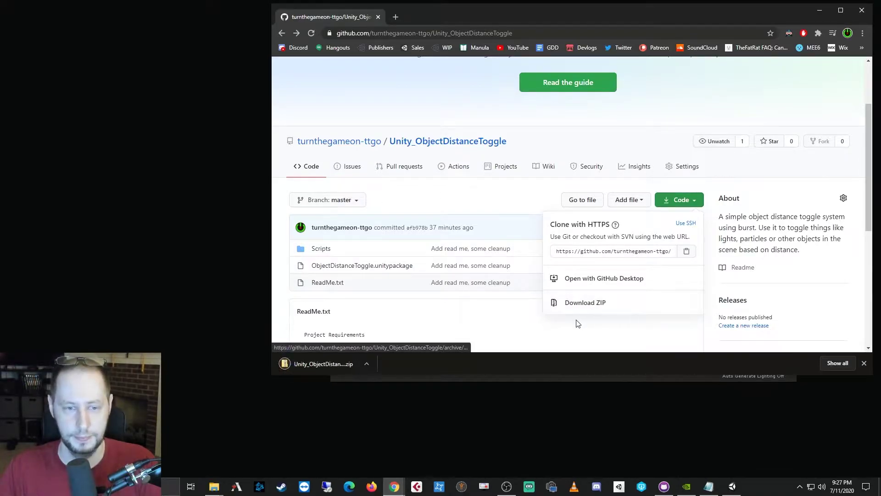
drag(340, 367, 212, 128)
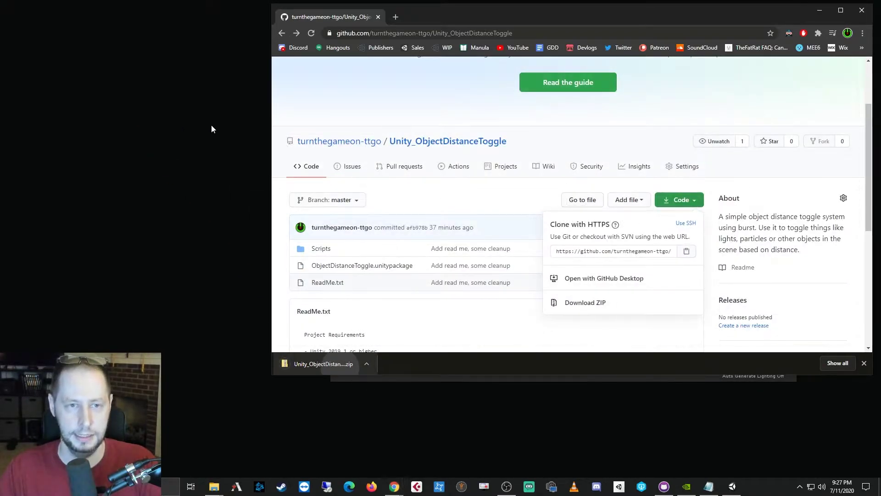
Step: Extract the downloaded zip on the desktop into the suggested folder
click(818, 13)
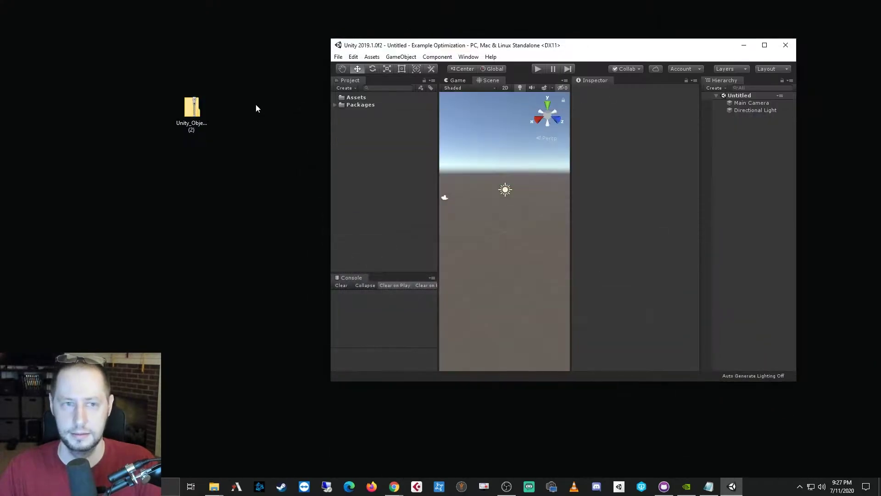
right_click(195, 114)
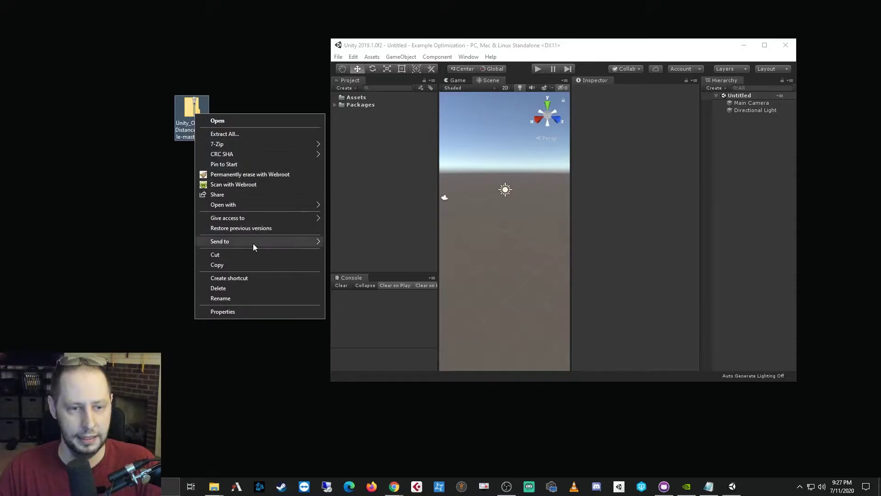
click(246, 135)
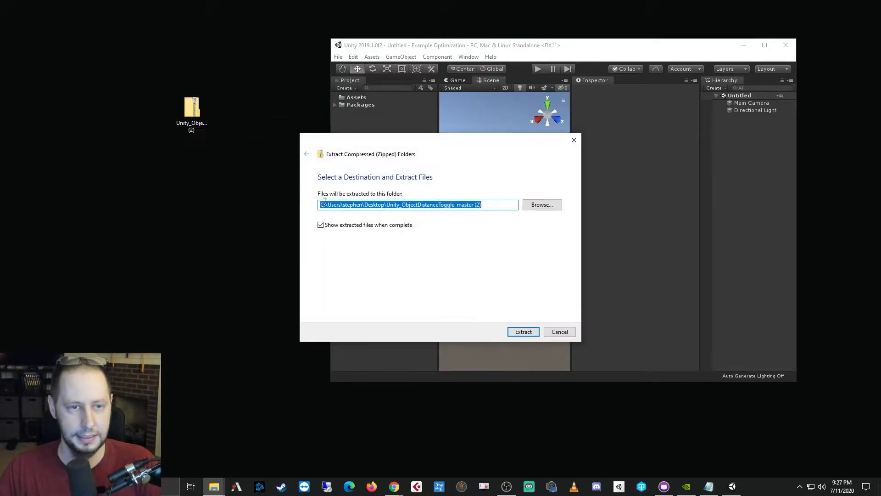
click(523, 331)
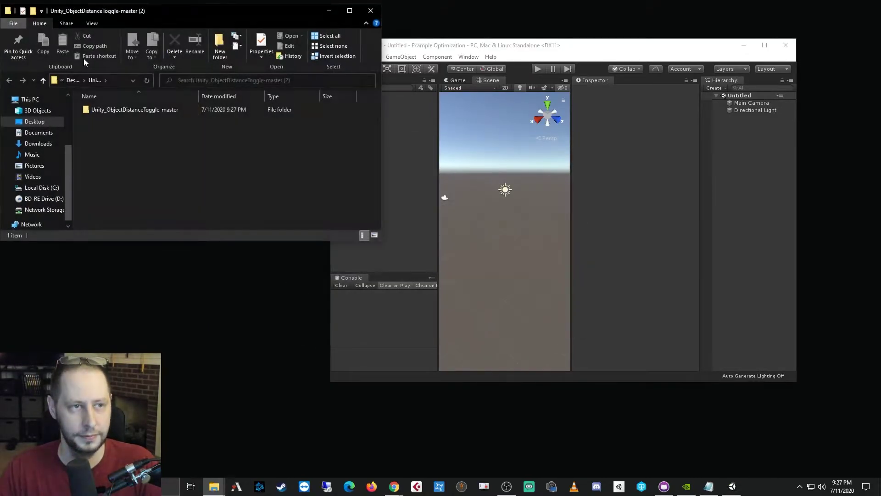
Step: Look through Unity_ObjectDistanceToggle-master and its Scripts, then select ObjectDistanceToggle.unitypackage
click(125, 113)
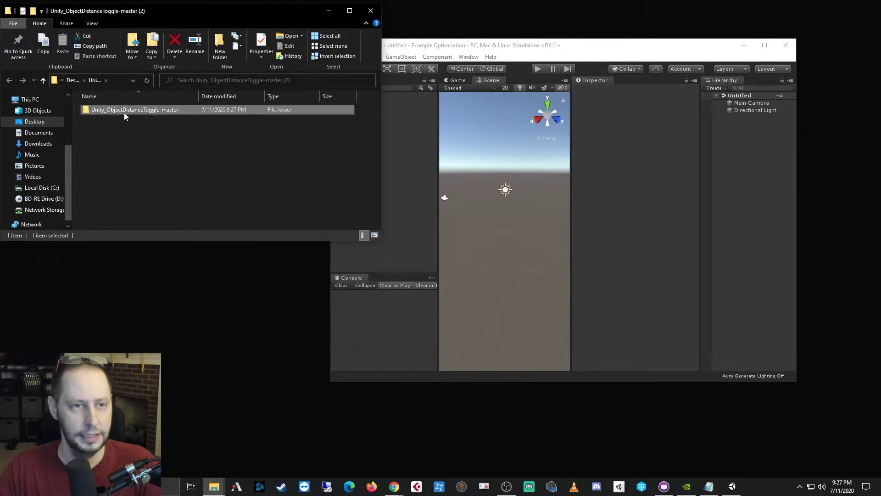
double_click(136, 111)
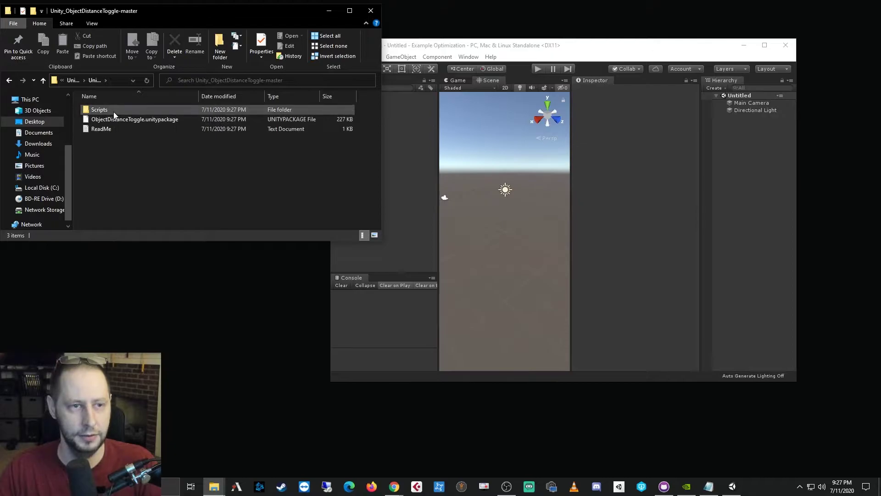
click(134, 120)
click(114, 110)
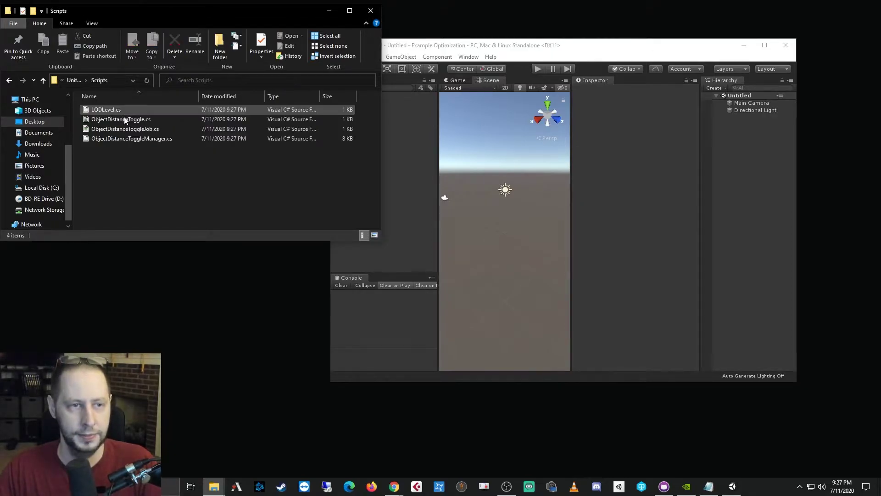
click(144, 130)
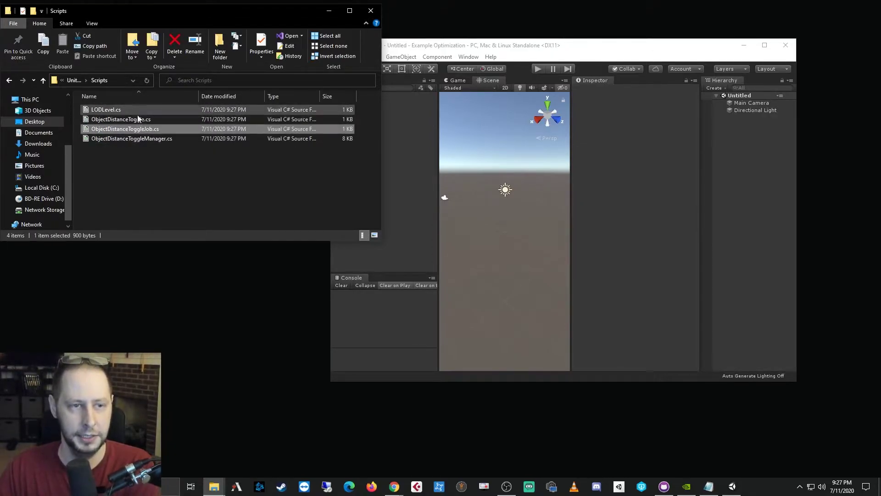
key(alt+Up)
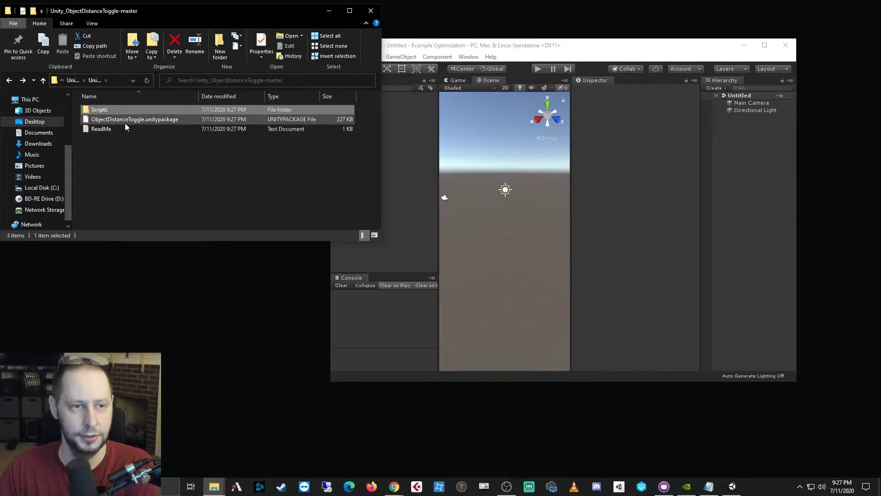
click(126, 120)
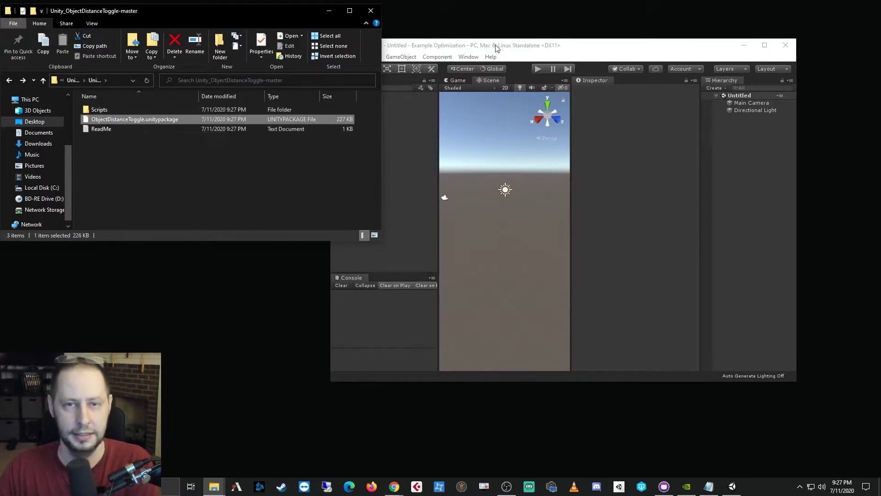
Step: Open the ReadMe in Notepad, minimize it, and select ObjectDistanceToggle.unitypackage again
drag(498, 46, 556, 24)
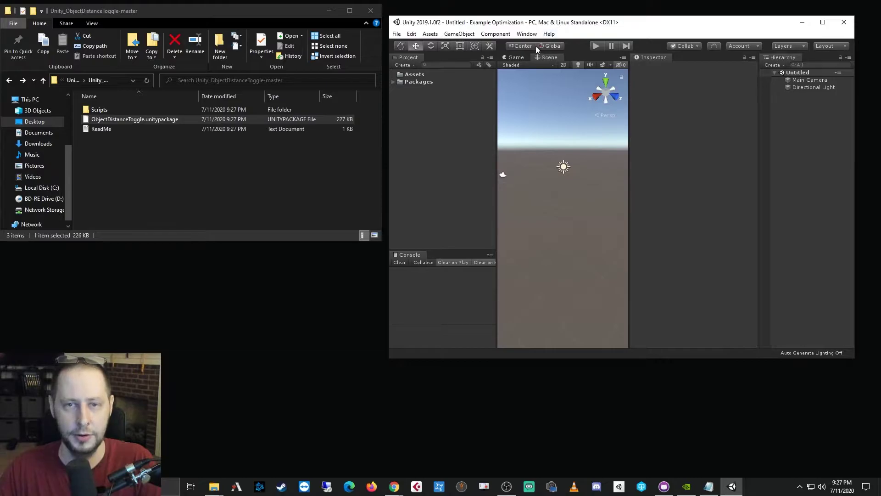
click(118, 132)
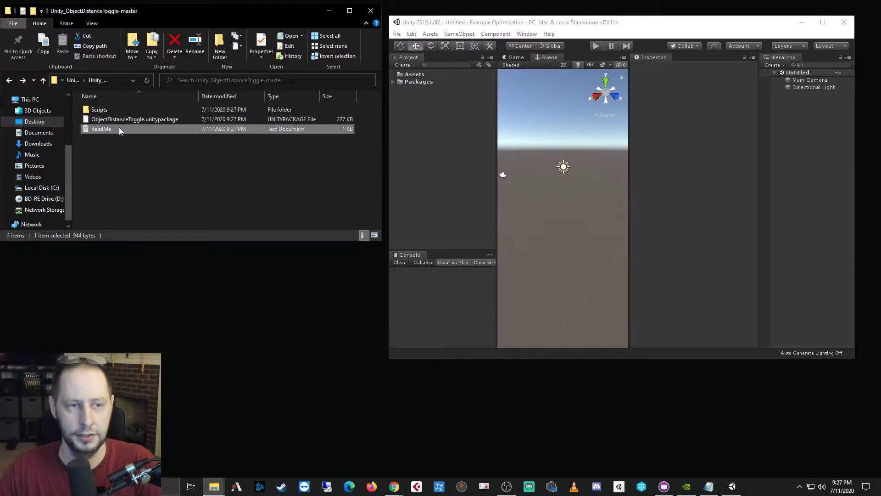
click(124, 119)
double_click(103, 128)
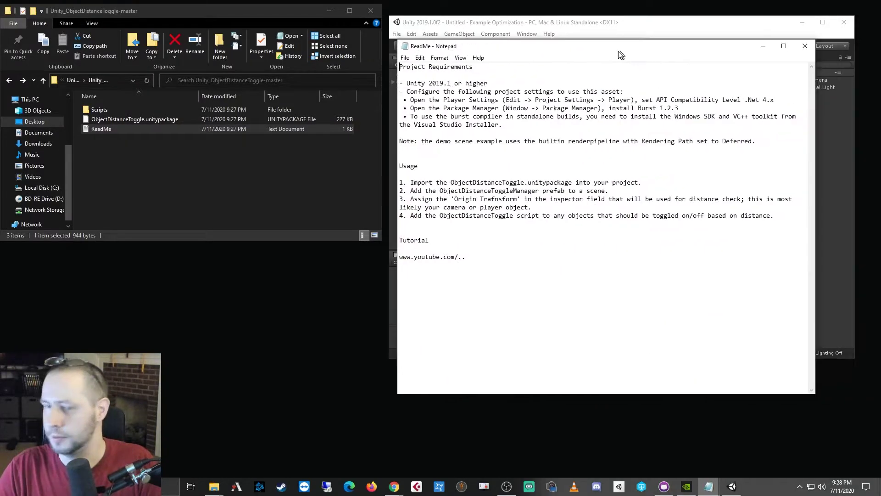
drag(621, 55, 331, 121)
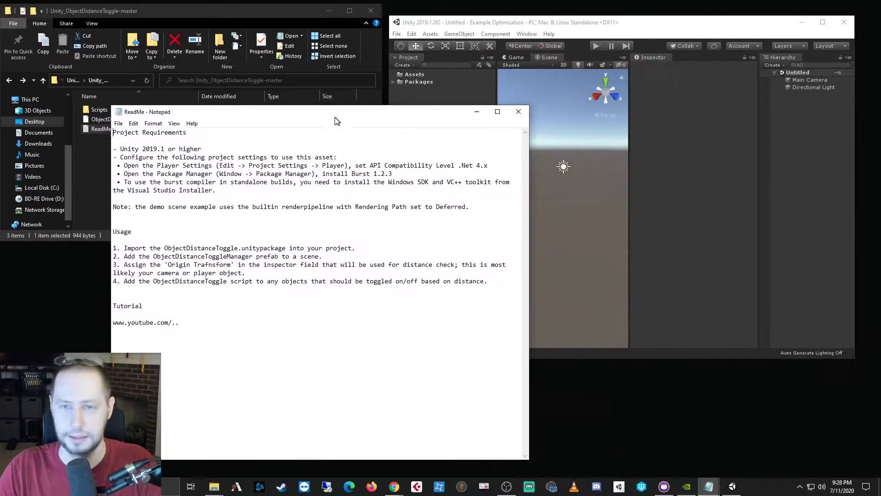
click(479, 112)
click(230, 150)
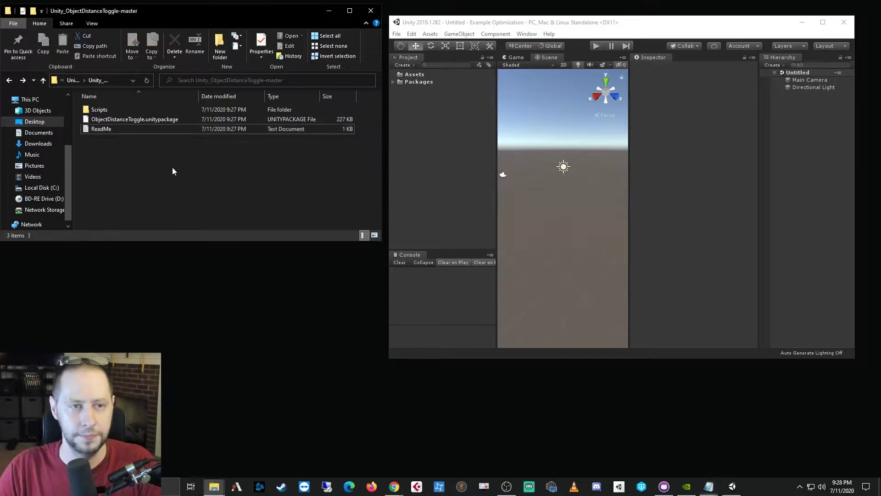
click(141, 119)
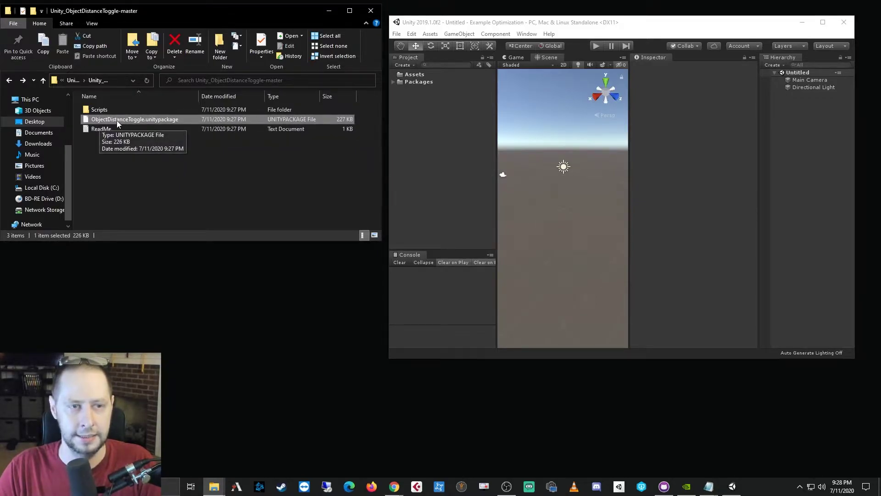
Step: Drag ObjectDistanceToggle.unitypackage into the Unity Project panel and import all its files
drag(116, 120, 430, 75)
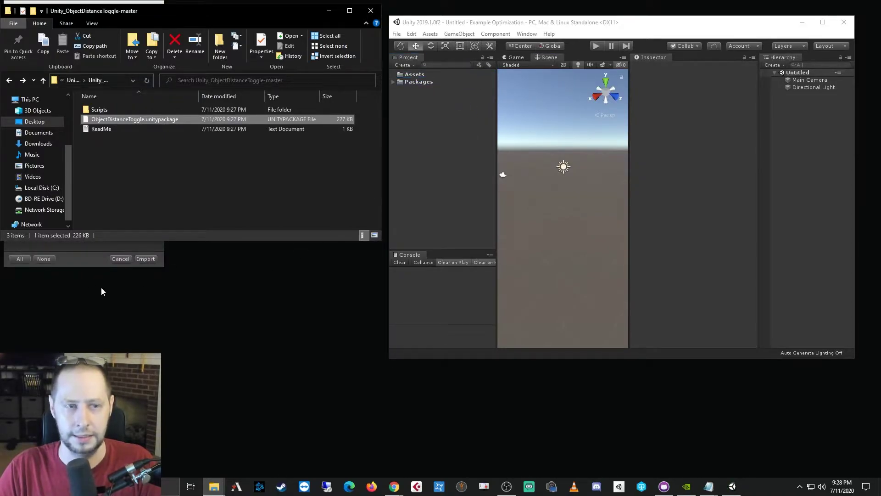
click(90, 258)
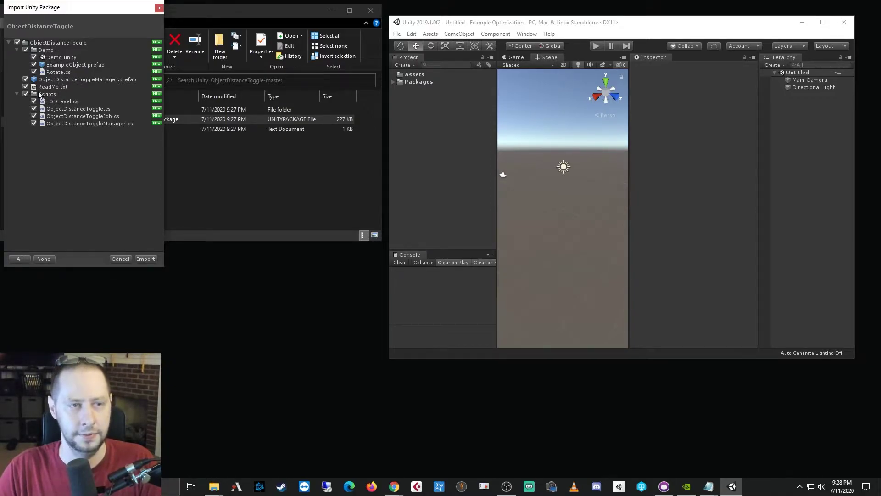
click(146, 259)
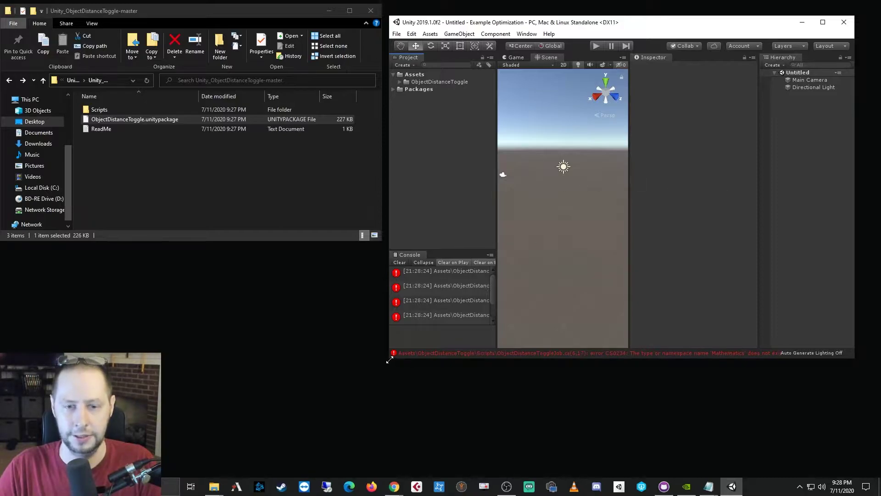
Step: Enlarge the Unity editor window and bring the ReadMe notes to the front
drag(390, 357, 259, 412)
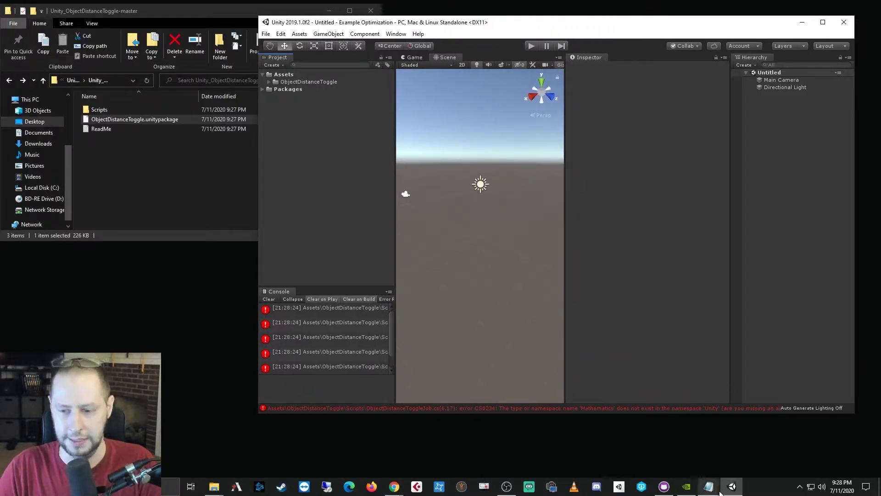
click(709, 486)
click(759, 470)
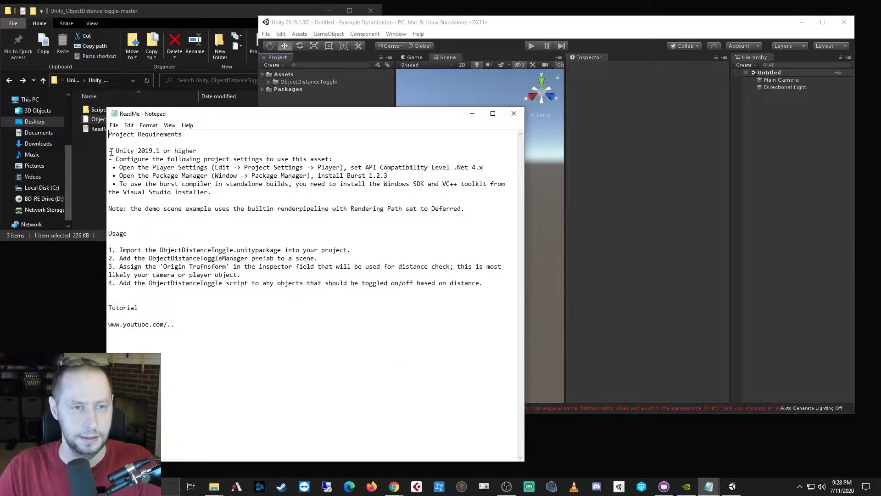
Step: Highlight the ReadMe requirements: Unity 2019.1, install Burst 1.2.3, API Compatibility Level .Net 4.x
drag(109, 152, 198, 151)
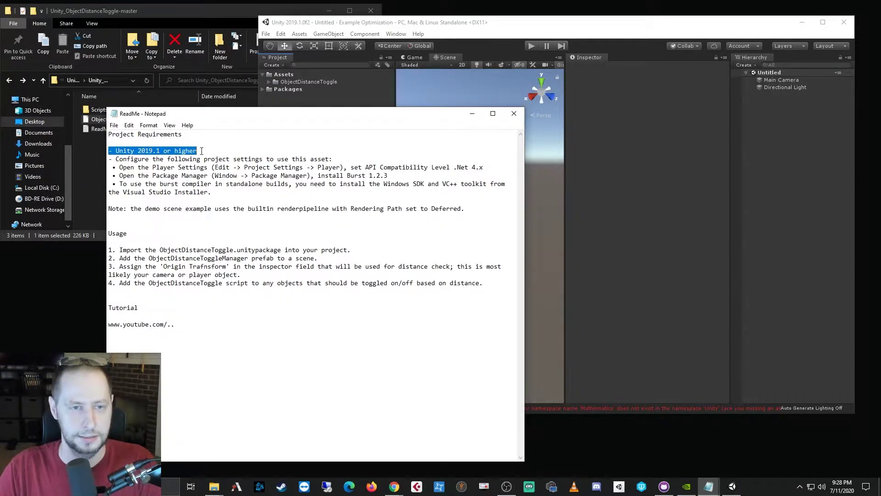
click(245, 159)
drag(108, 159, 347, 157)
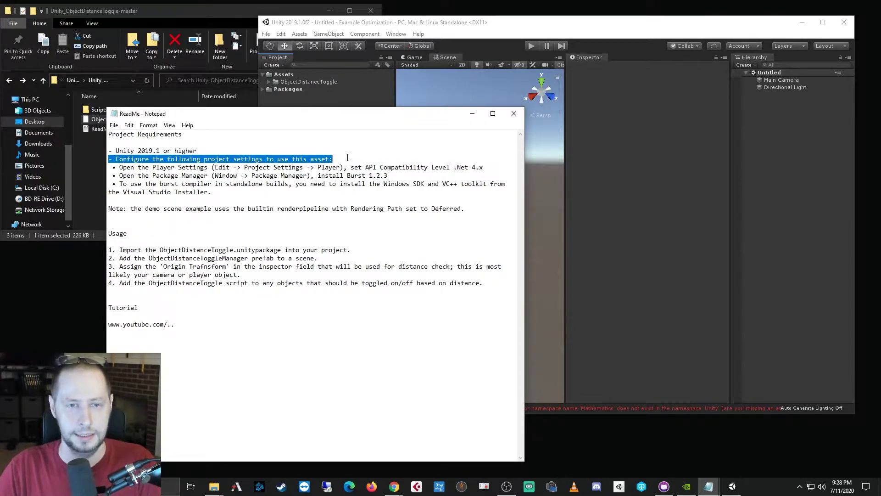
click(307, 168)
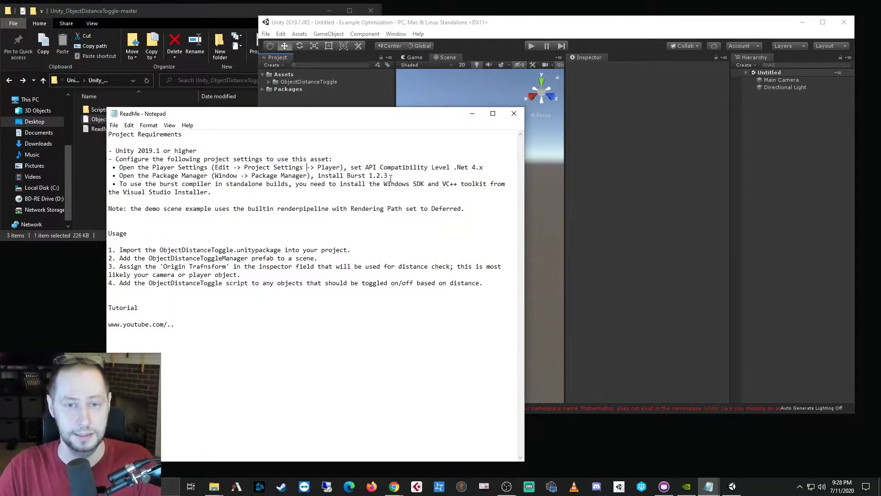
drag(388, 176, 319, 178)
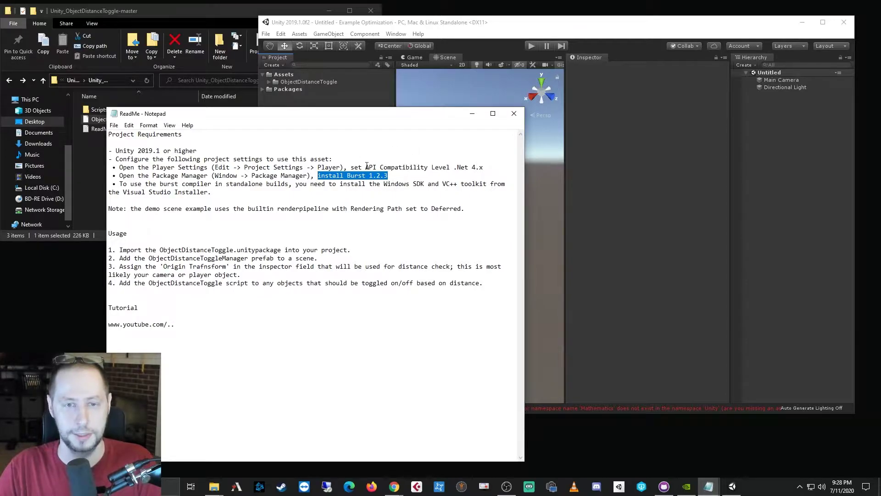
drag(350, 167, 487, 168)
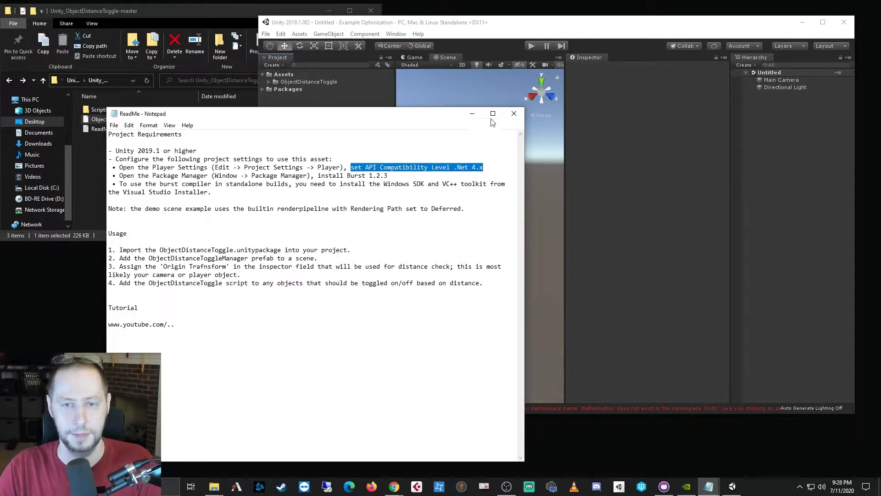
click(531, 24)
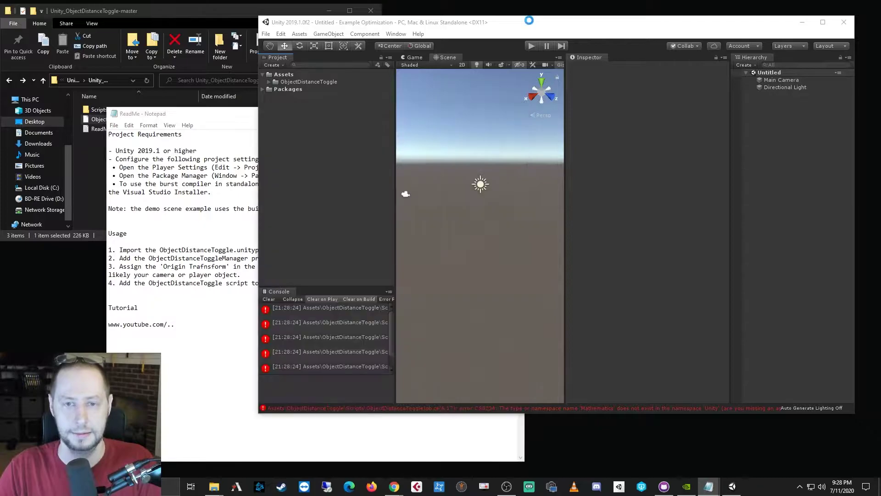
click(395, 34)
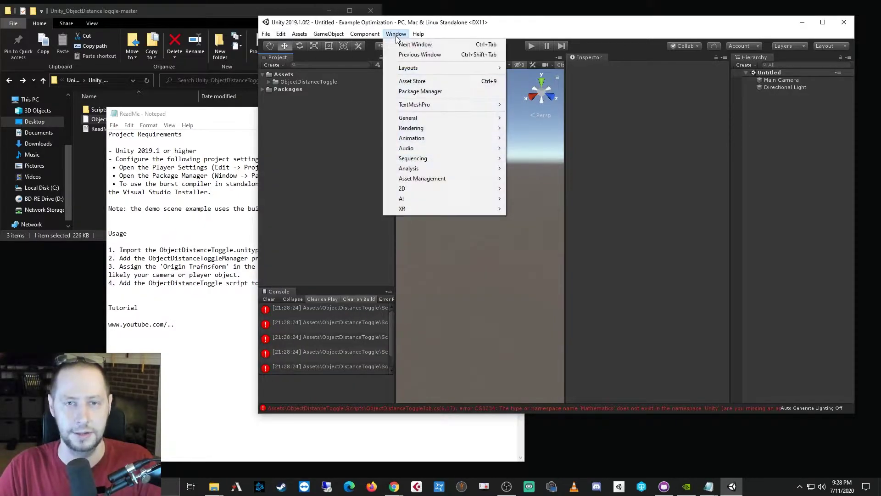
Step: Install Burst version 1.2.3 from the Package Manager's All packages list, then close it
click(434, 93)
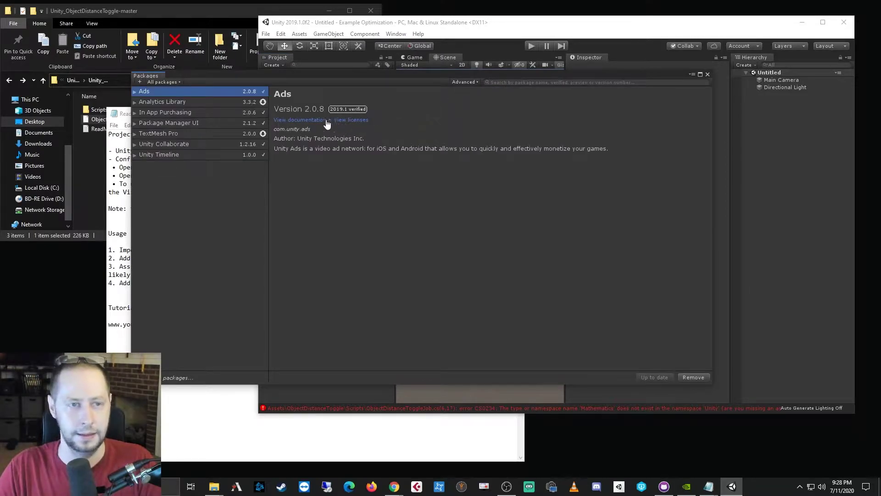
click(506, 82)
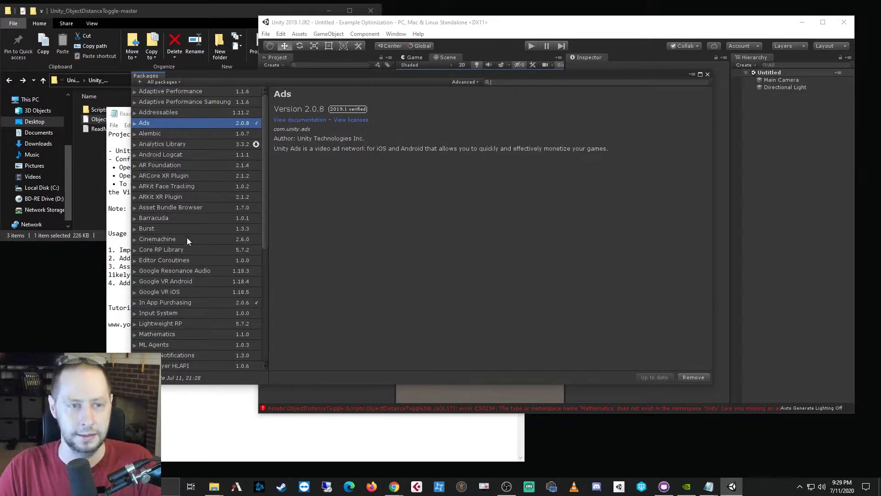
click(158, 228)
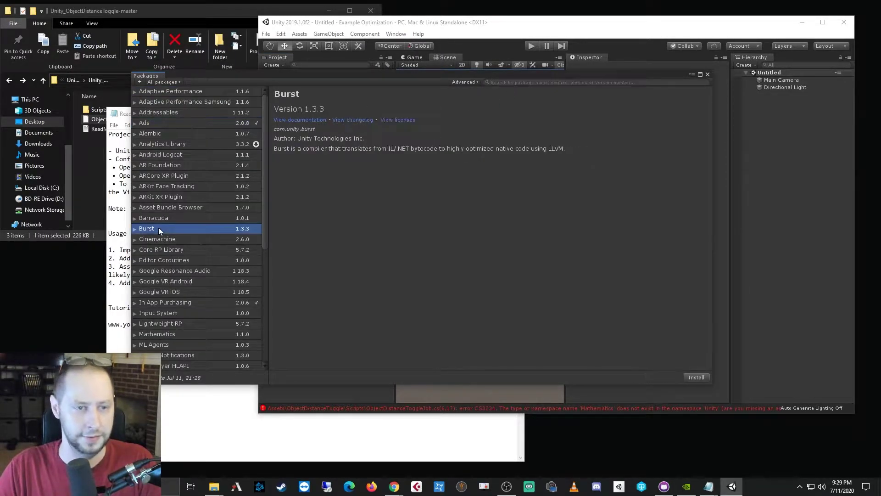
click(135, 229)
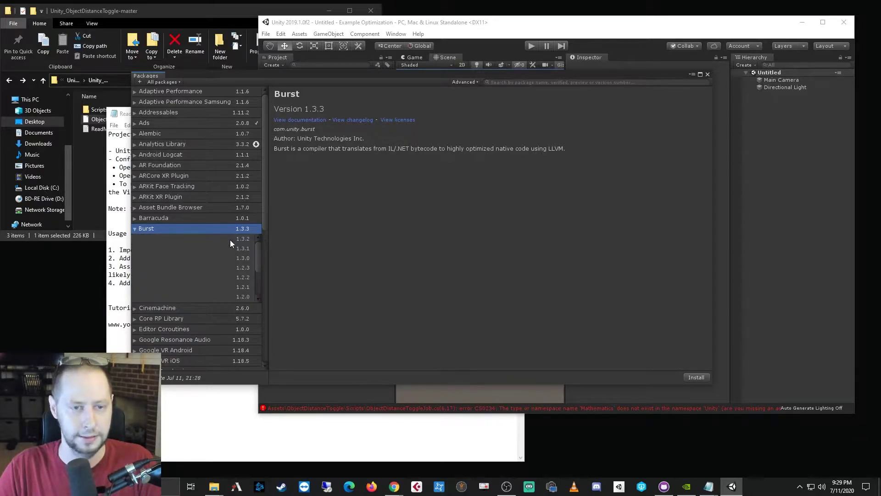
click(244, 268)
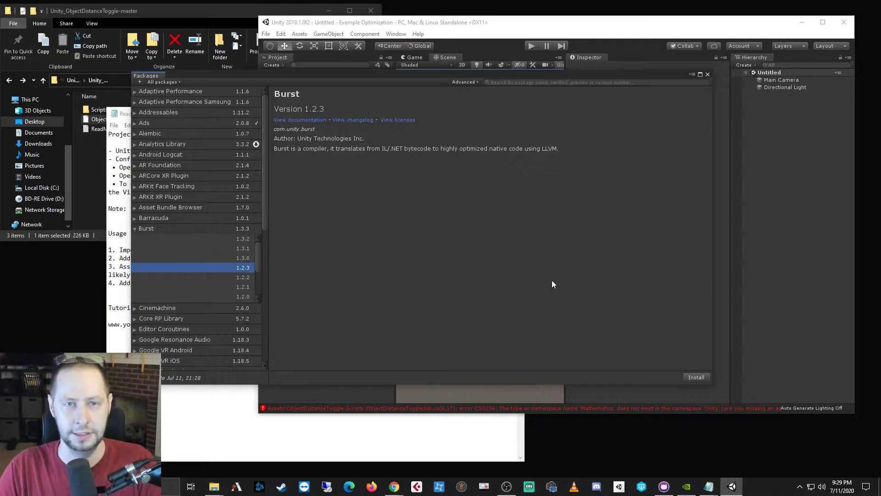
click(696, 377)
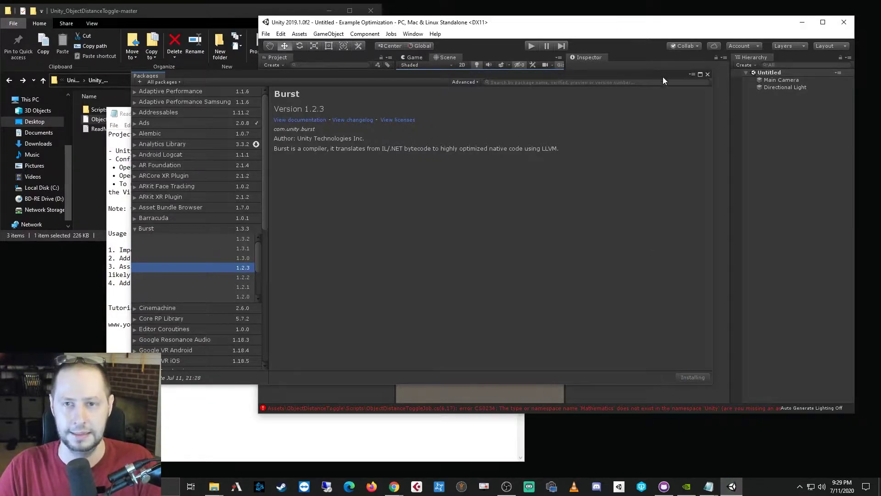
click(706, 74)
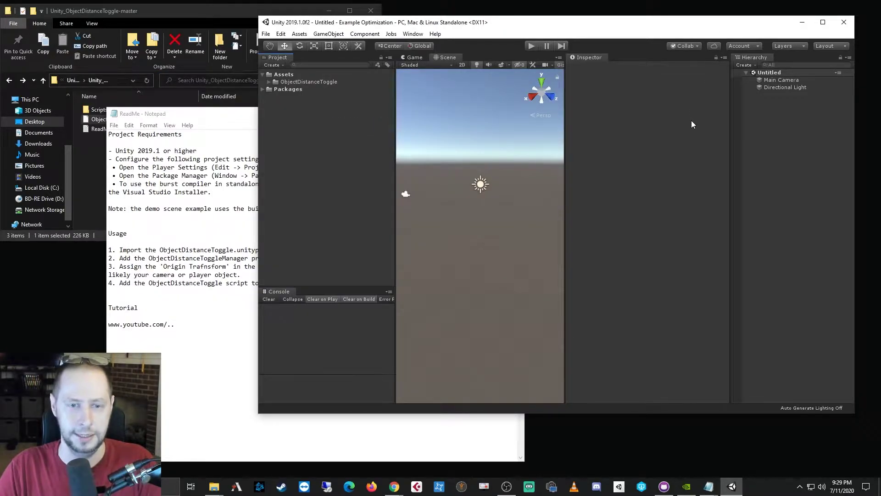
Step: Review the ReadMe's player settings instructions and open Project Settings from the Edit menu
click(212, 167)
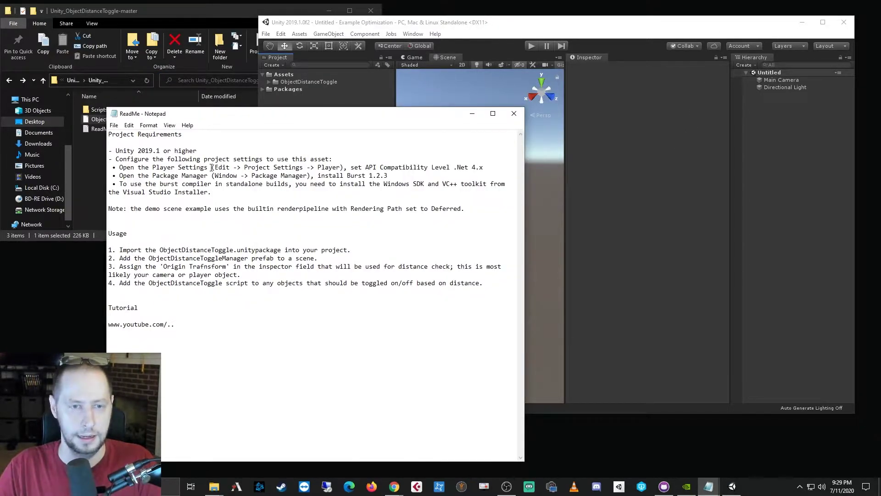
drag(212, 167, 484, 167)
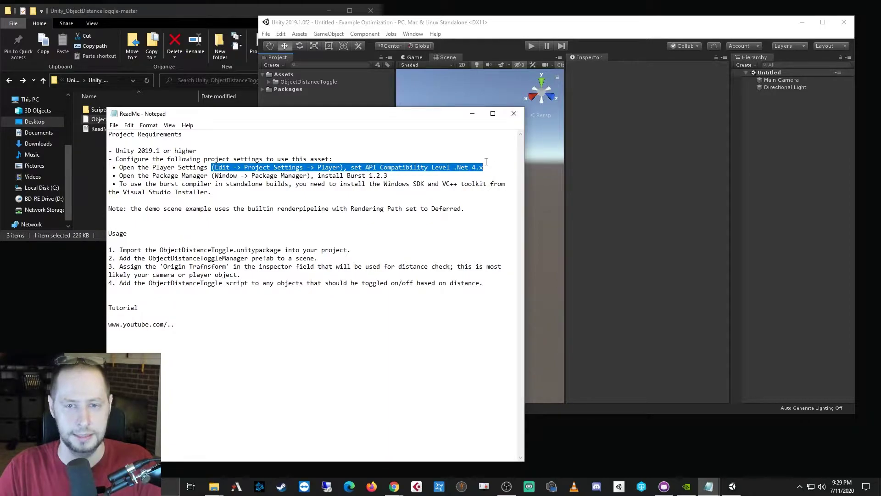
click(281, 35)
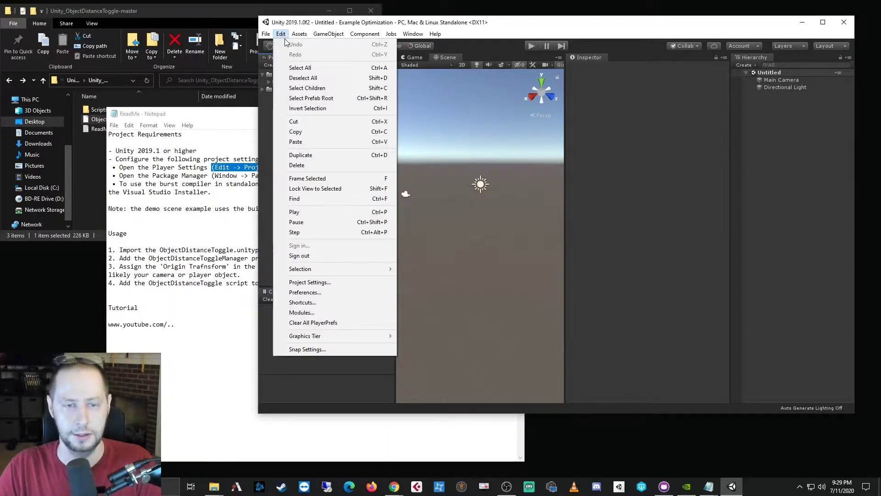
click(321, 285)
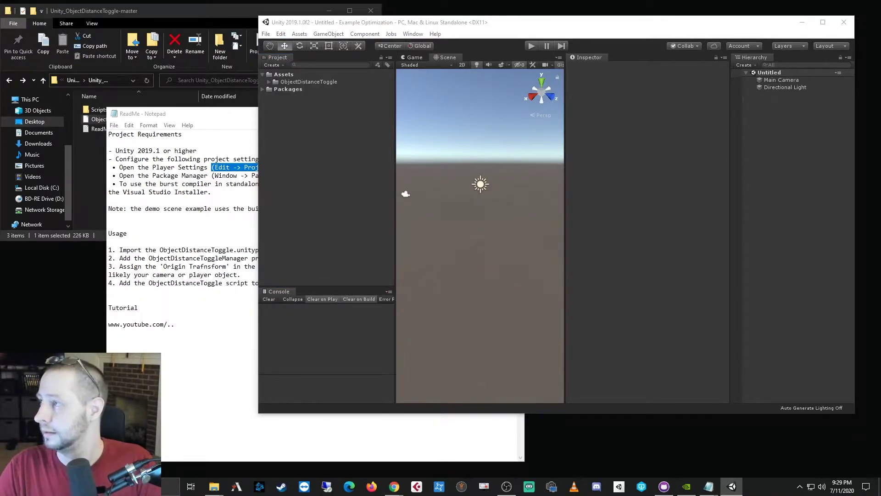
drag(621, 20, 659, 84)
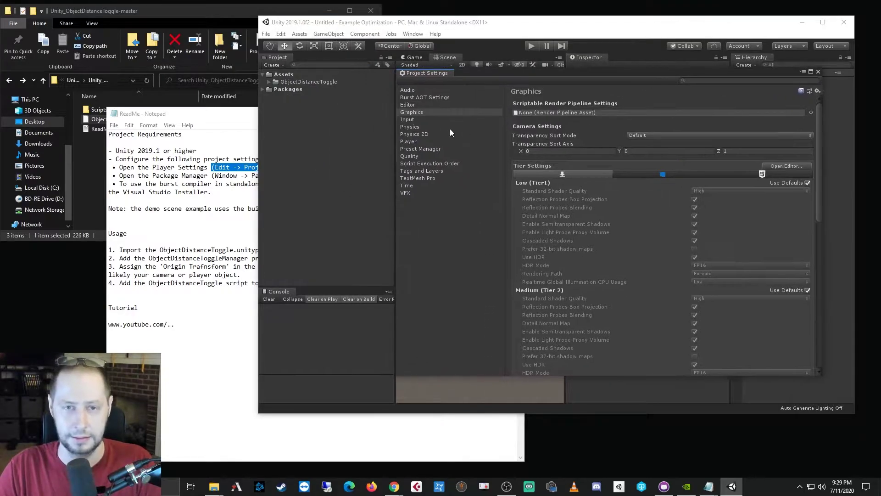
Step: Set the Player Api Compatibility Level to .NET 4.x and close Project Settings
click(412, 142)
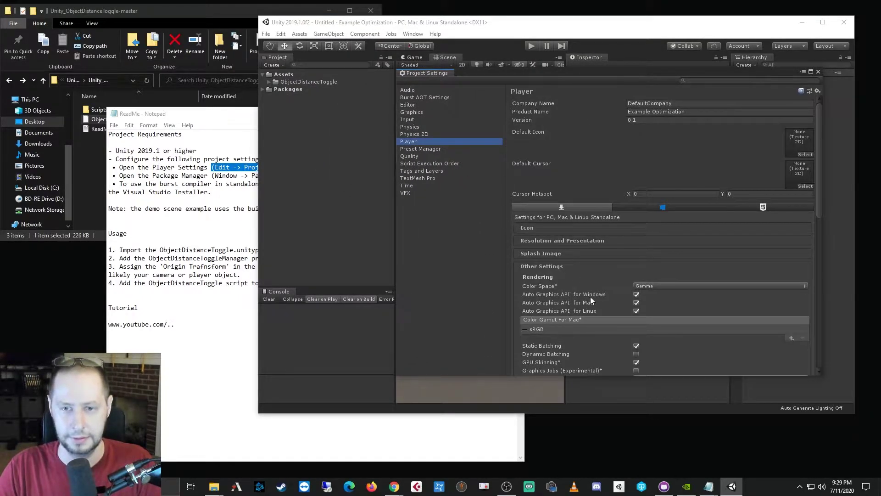
scroll(607, 302, down, 4)
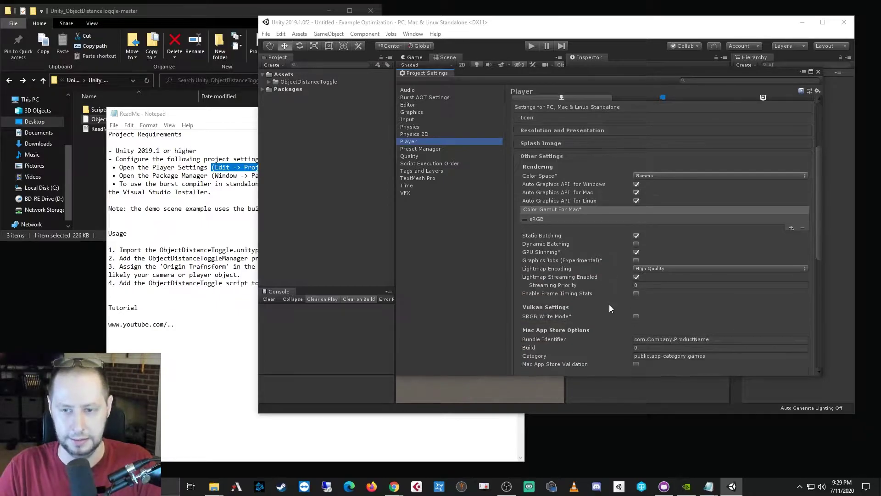
scroll(610, 305, down, 3)
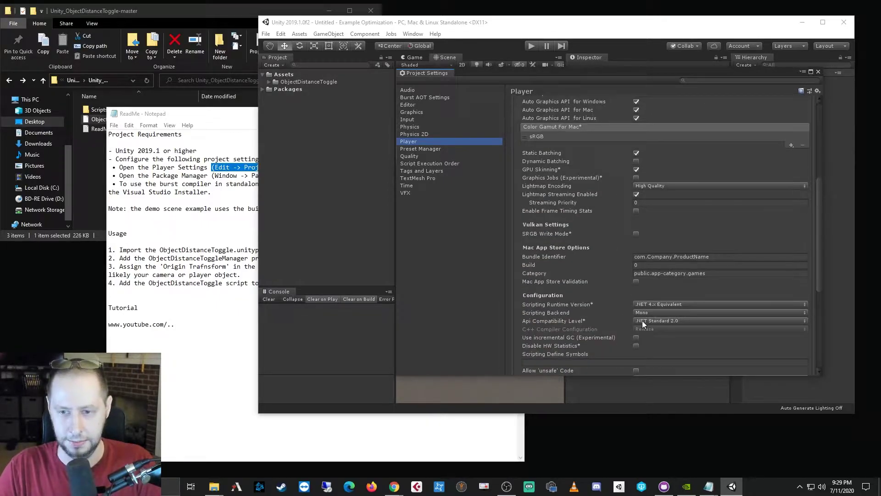
click(642, 320)
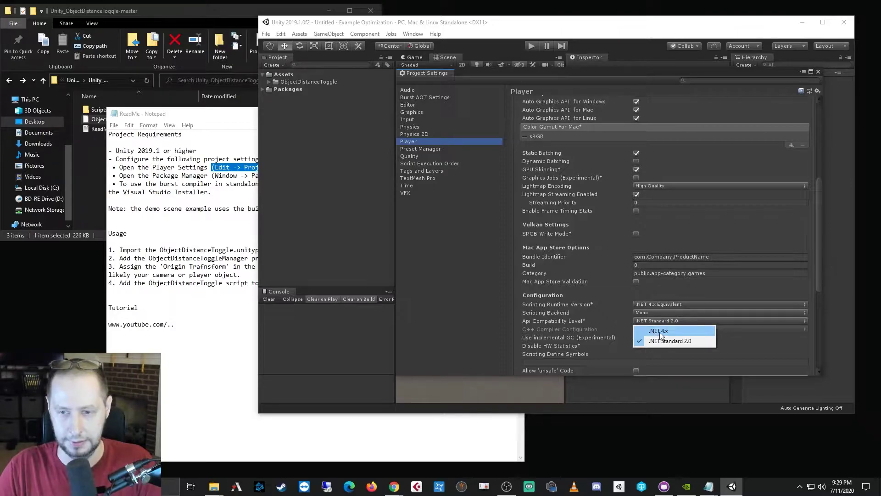
click(659, 331)
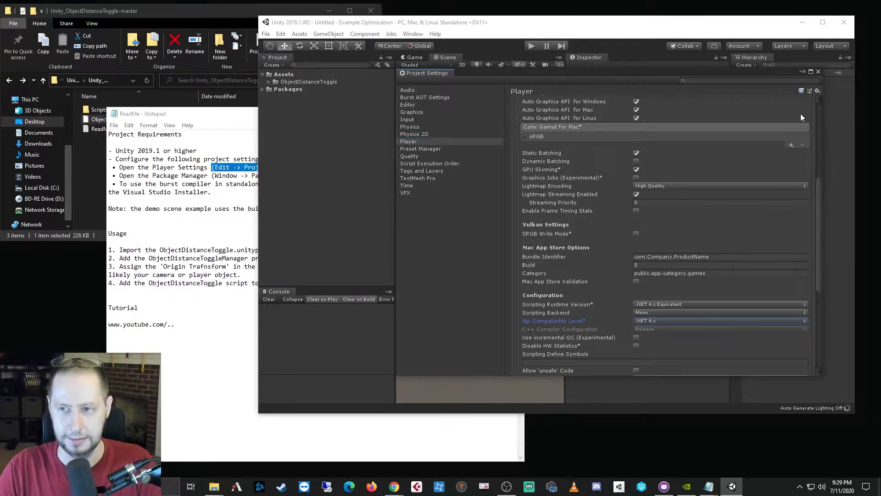
click(818, 72)
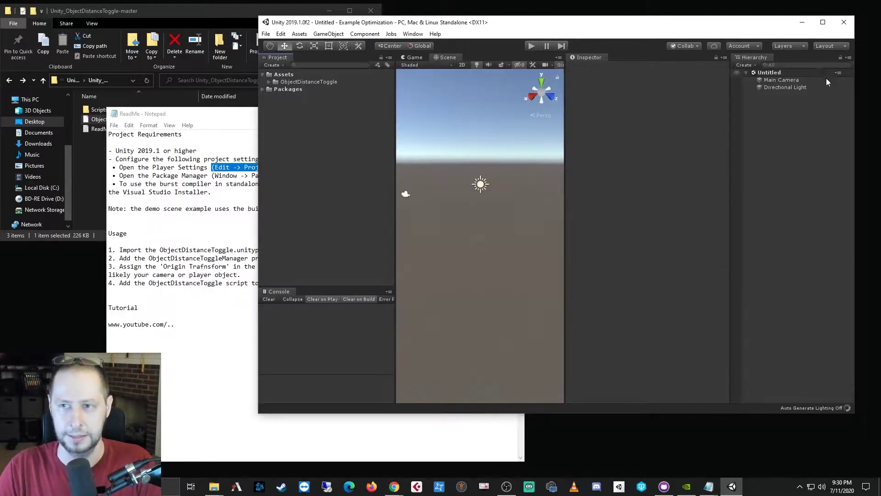
Step: Read the Windows SDK note in the ReadMe and narrow its window into a left-side column
click(709, 486)
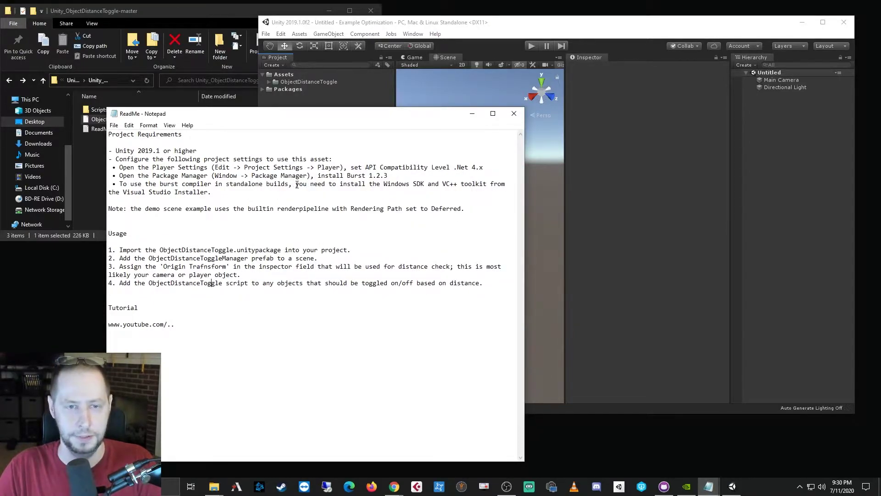
drag(296, 184, 383, 195)
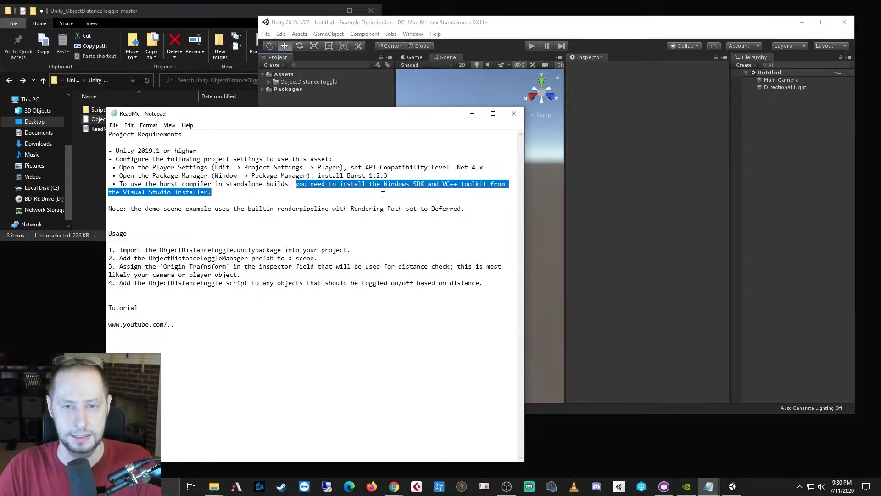
click(425, 186)
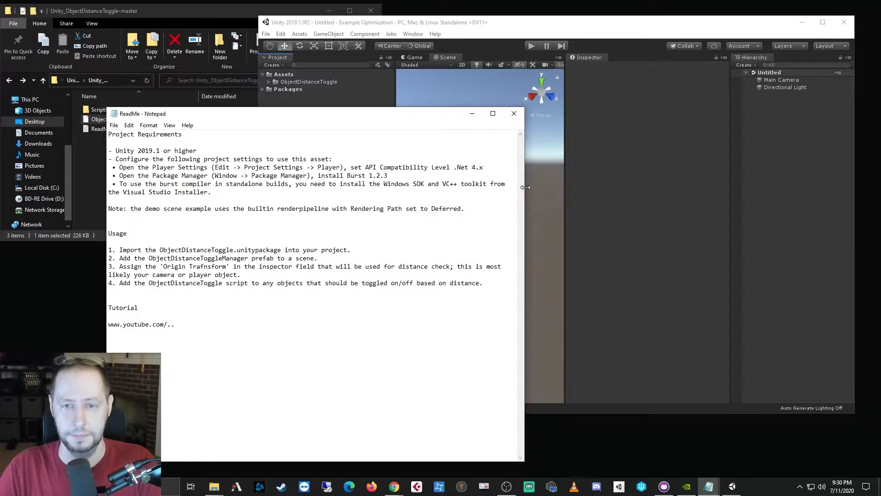
drag(525, 188, 253, 187)
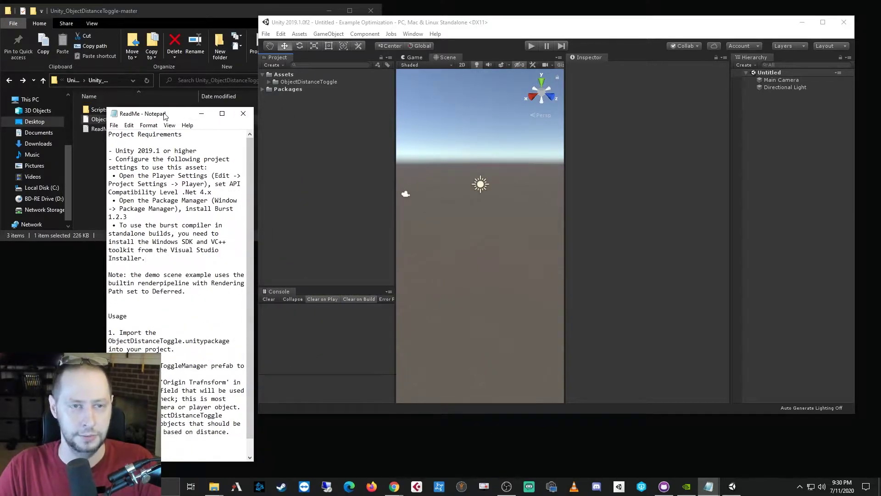
drag(164, 116, 121, 99)
Step: Open the Demo scene from ObjectDistanceToggle > Demo, widen the scene view, and fly closer to the cubes
click(269, 82)
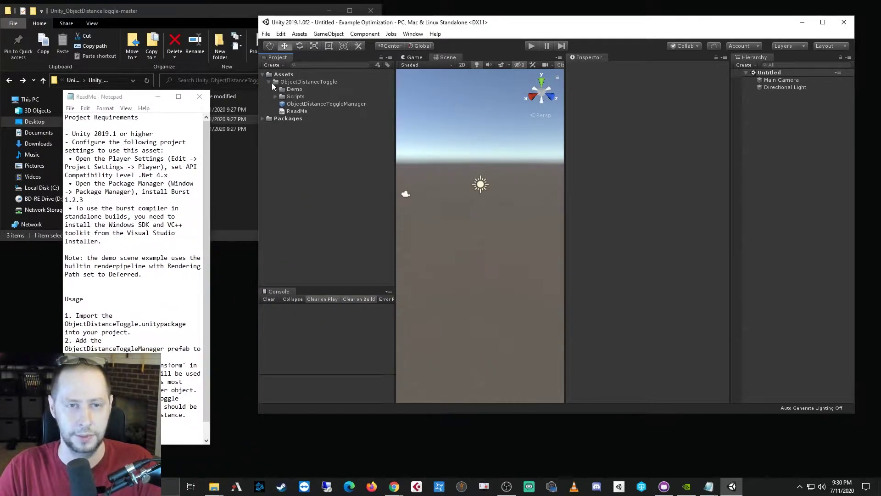
click(275, 89)
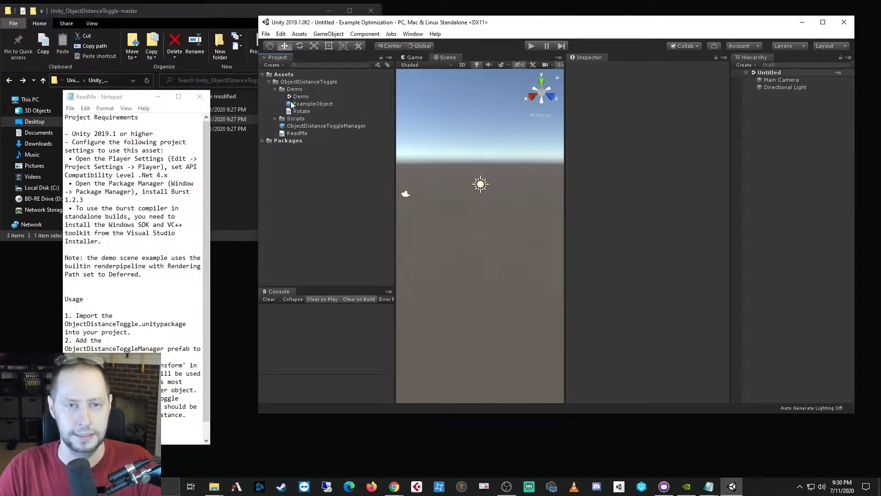
click(300, 97)
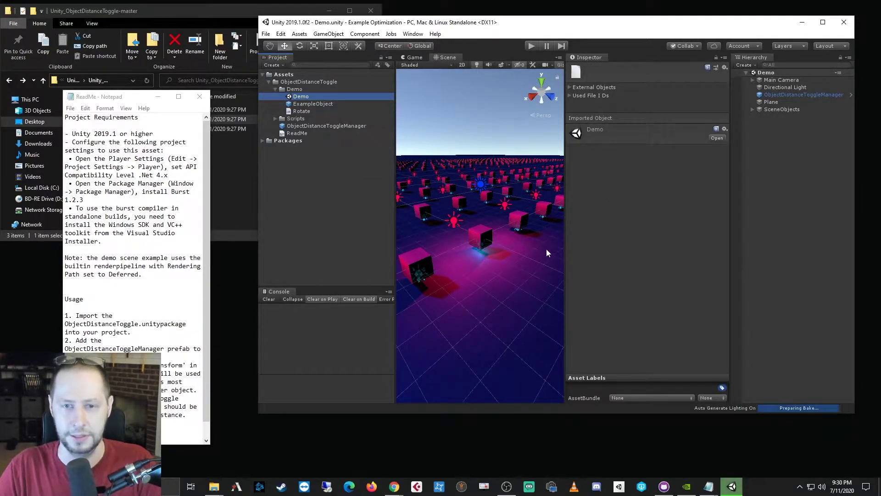
drag(566, 220, 704, 216)
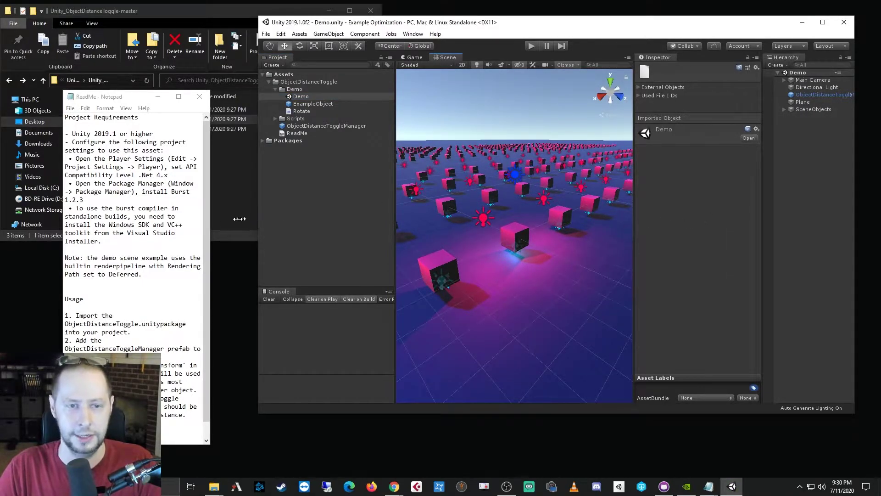
drag(257, 219, 171, 219)
right_drag(390, 228, 529, 264)
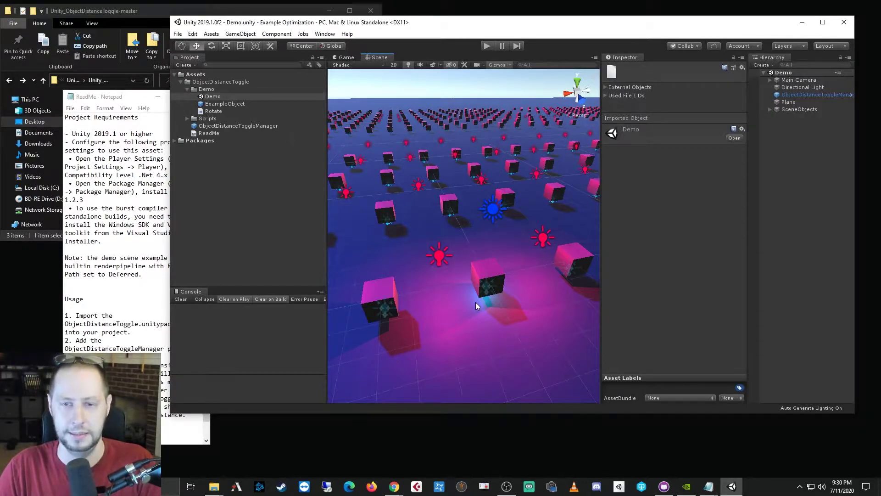
click(193, 35)
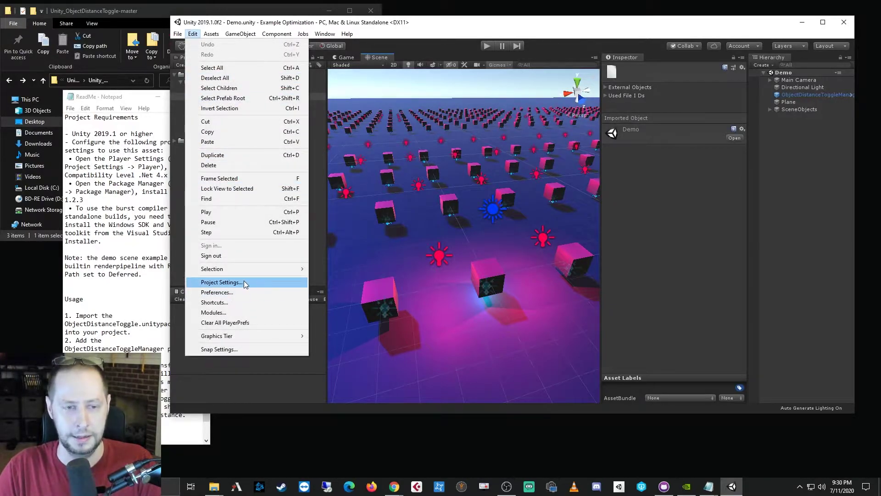
Step: Open Project Settings and look through the Graphics and Quality pages
click(222, 282)
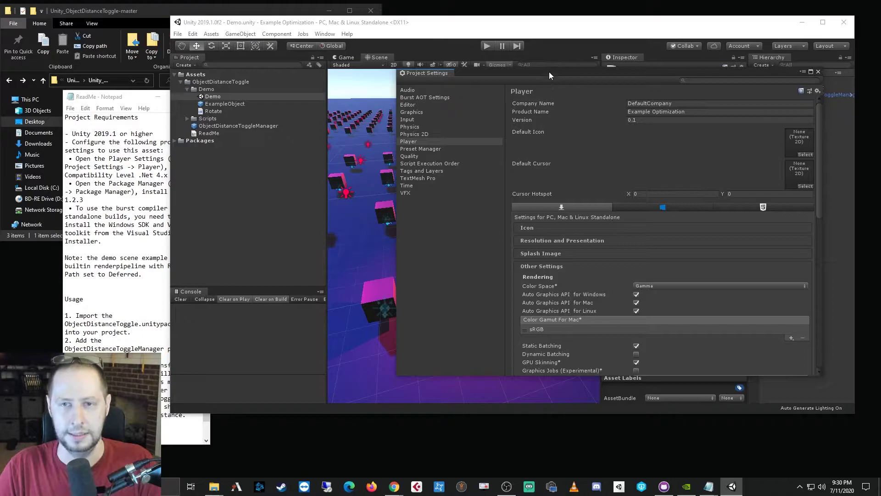
drag(546, 75, 508, 57)
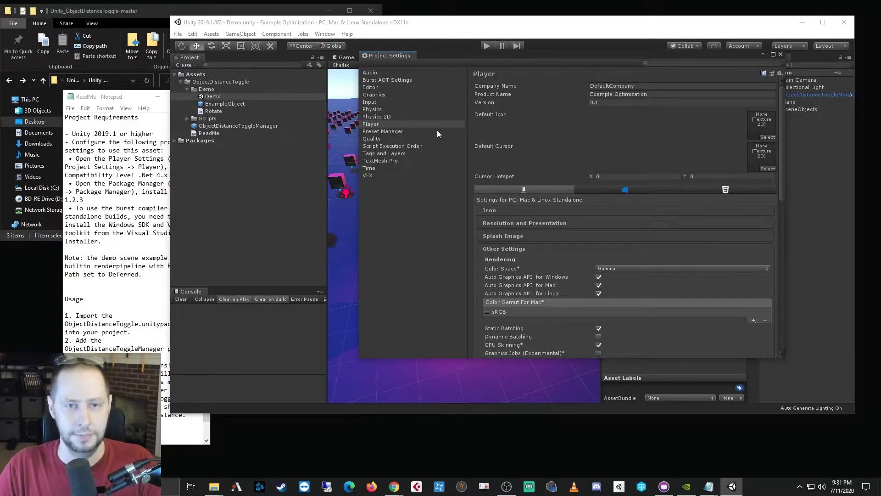
click(377, 95)
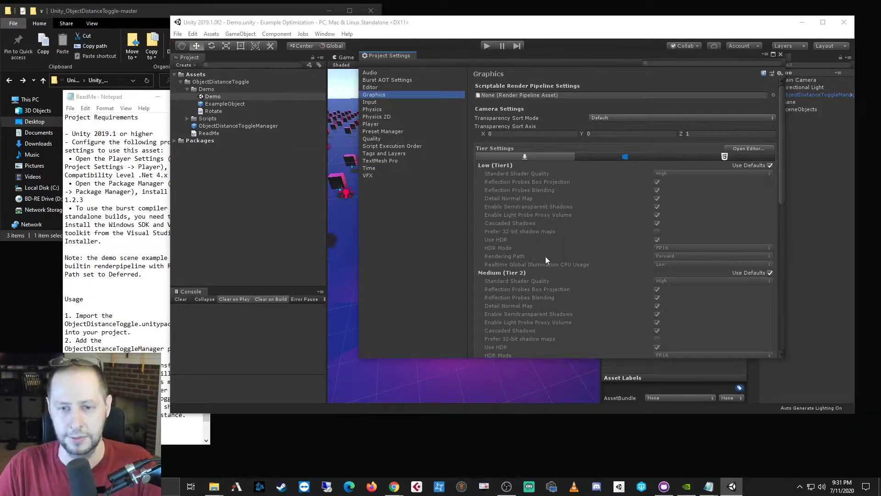
scroll(538, 261, down, 2)
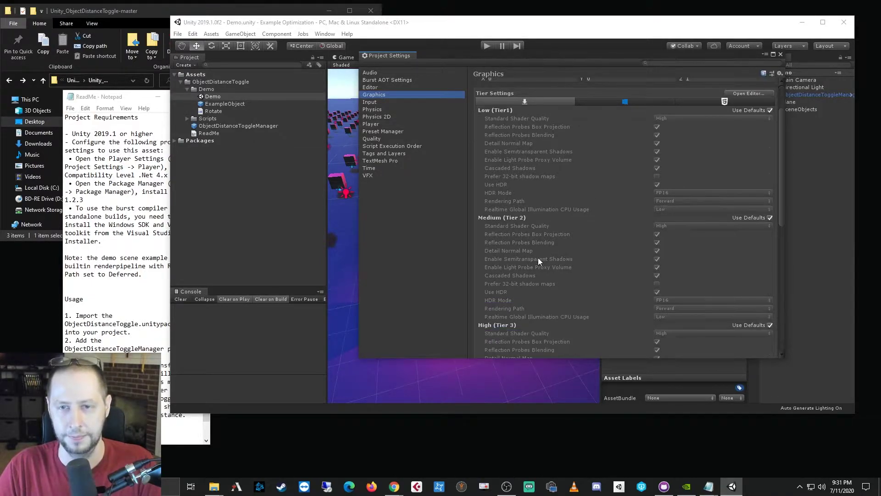
scroll(537, 260, up, 2)
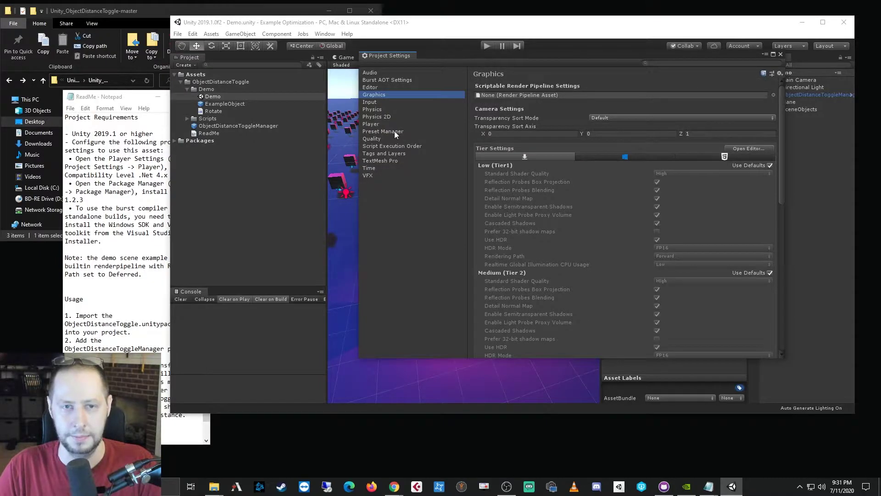
click(373, 139)
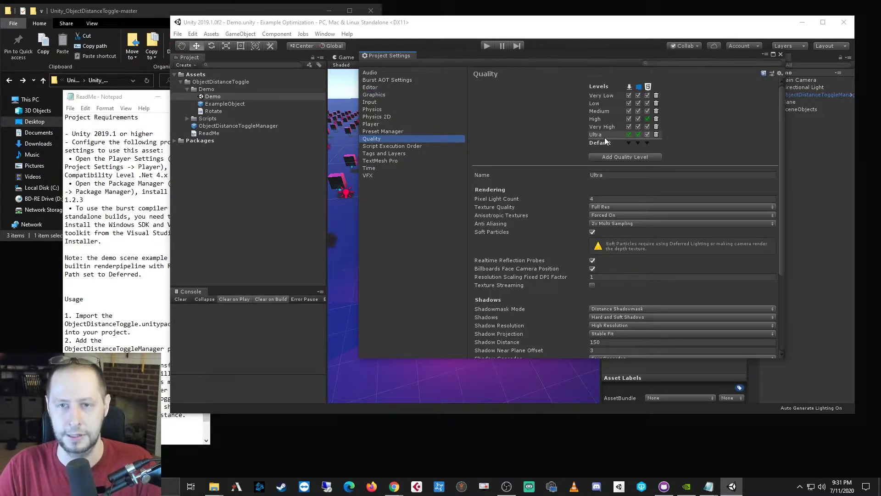
click(374, 95)
scroll(569, 197, down, 5)
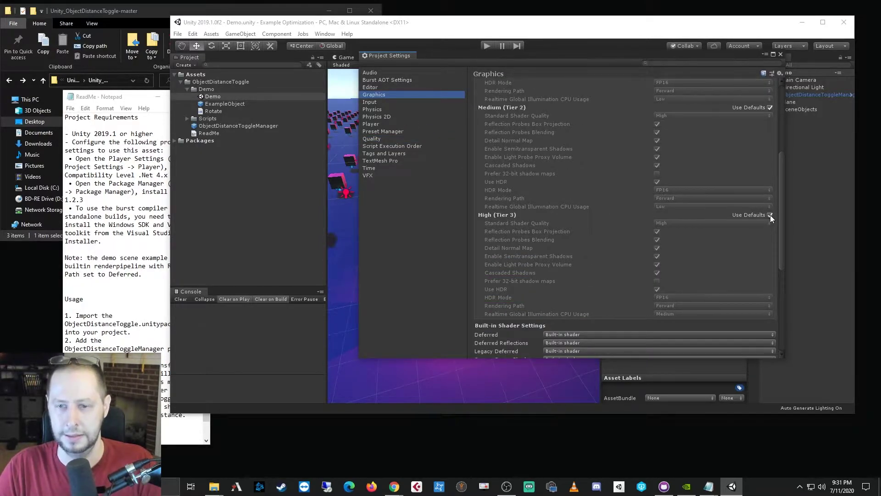
Step: Uncheck Use Defaults for the High (Tier 3) graphics tier, then show the Quality settings
click(770, 214)
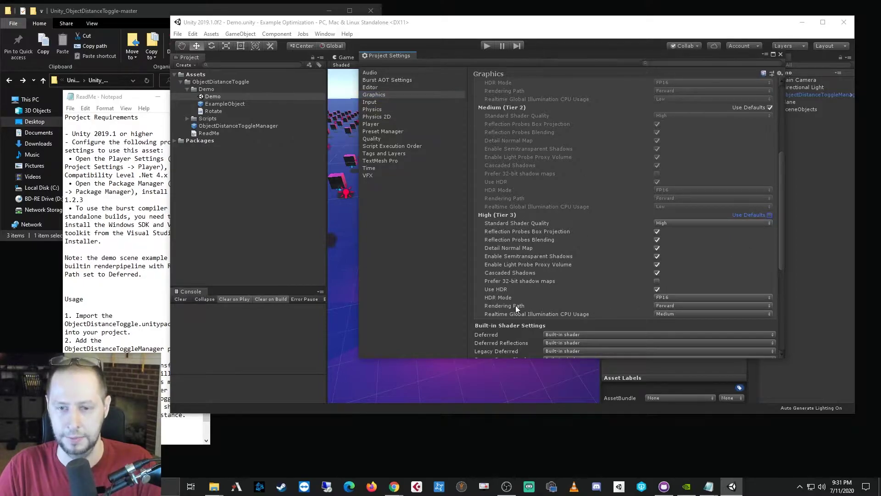
click(666, 306)
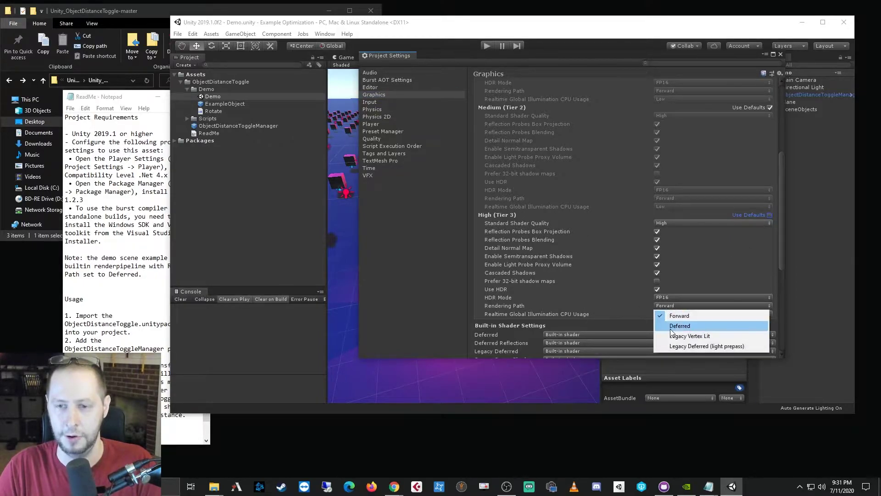
click(380, 137)
click(380, 138)
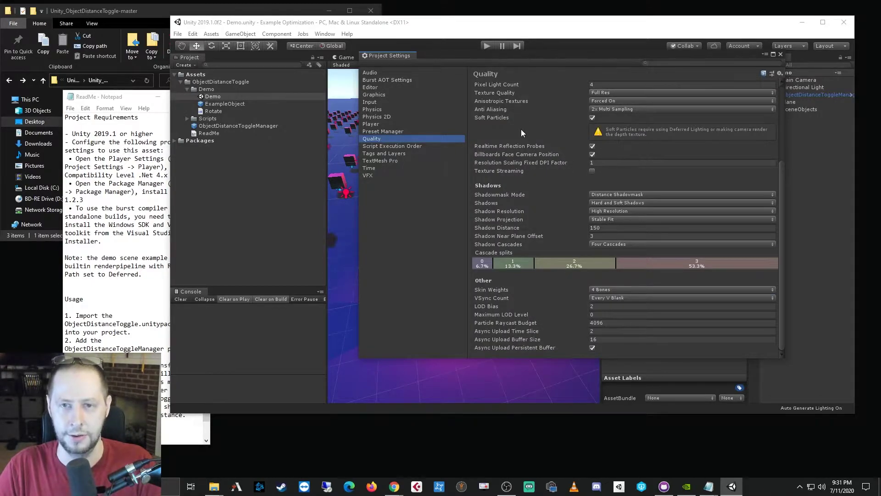
Step: Set the Pixel Light Count to 4
click(609, 86)
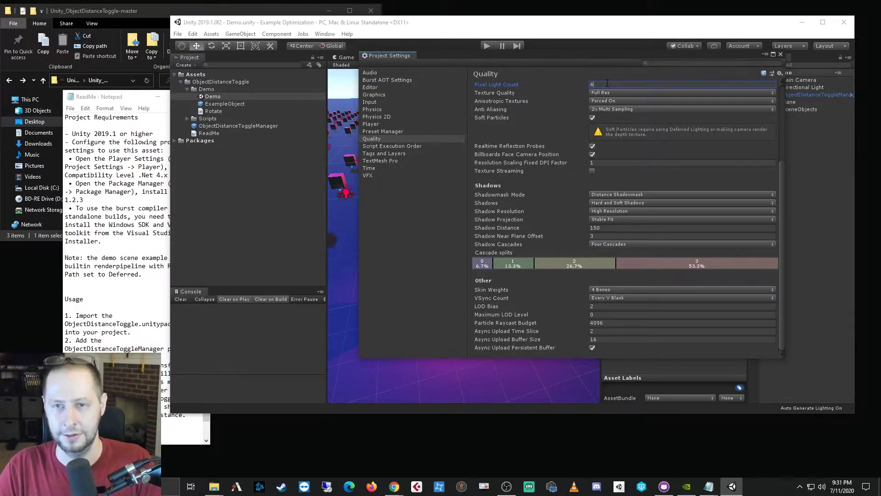
text(00)
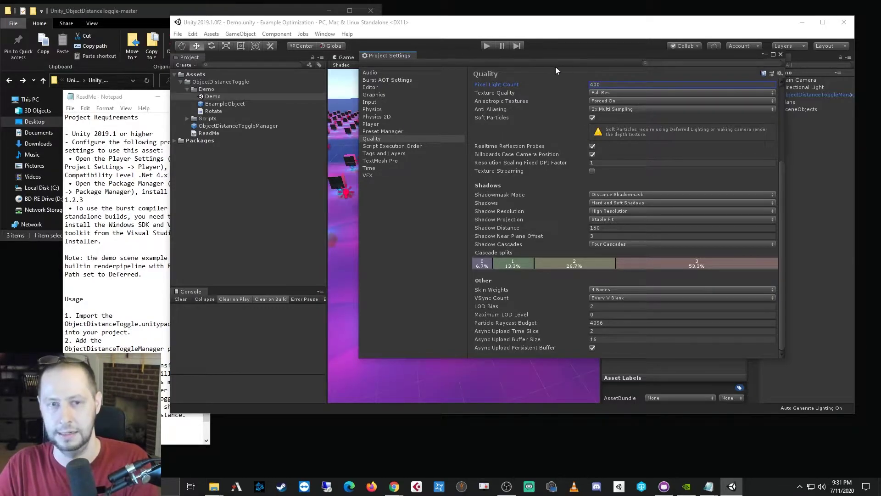
drag(549, 56, 601, 255)
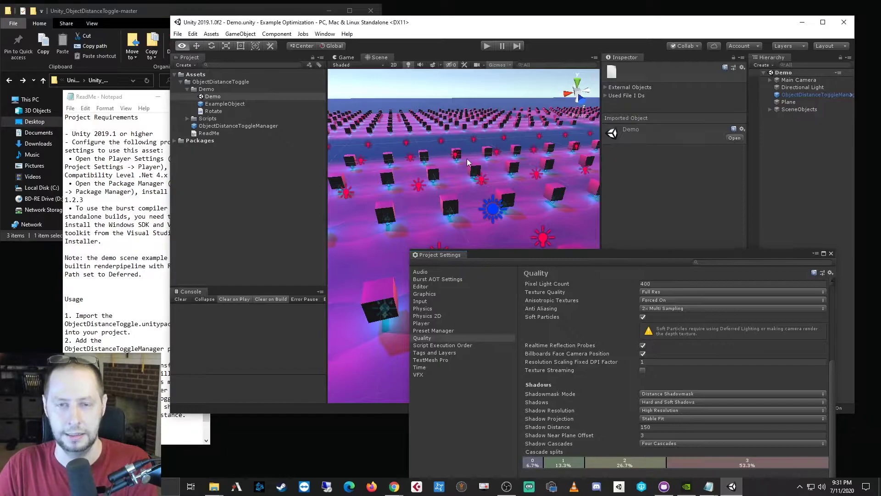
right_drag(468, 161, 458, 169)
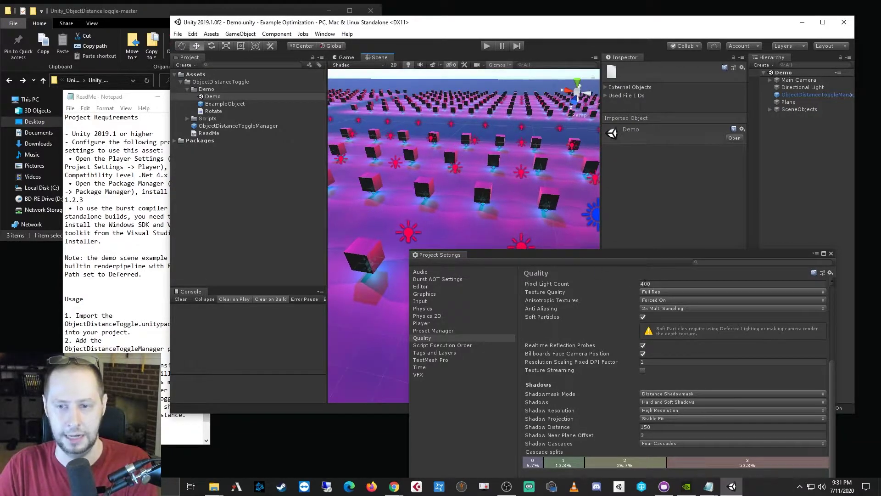
click(653, 285)
key(BackSpace)
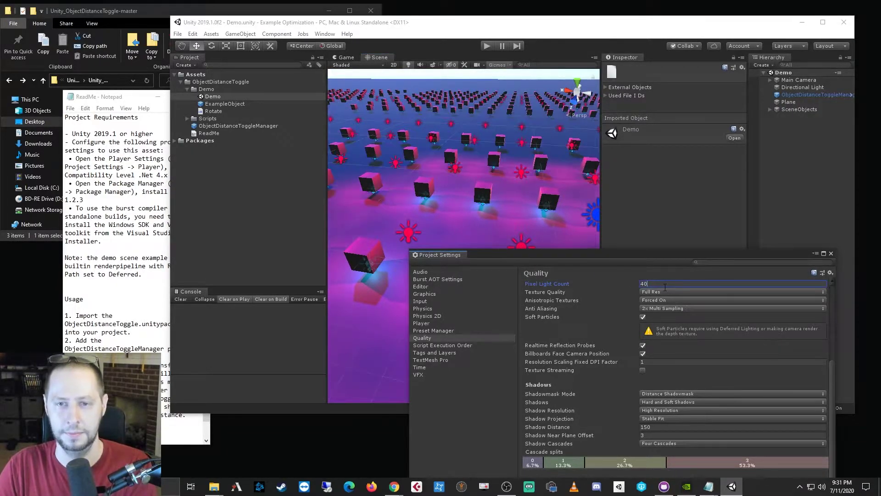
key(BackSpace)
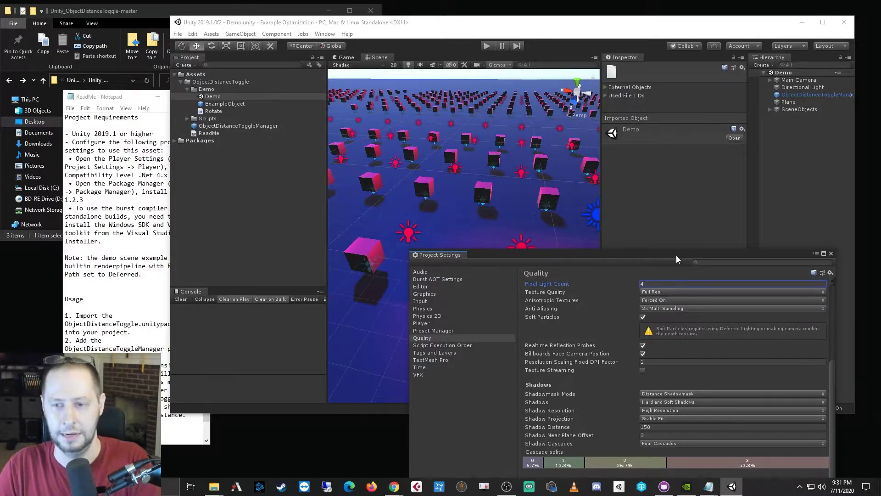
drag(676, 254, 668, 87)
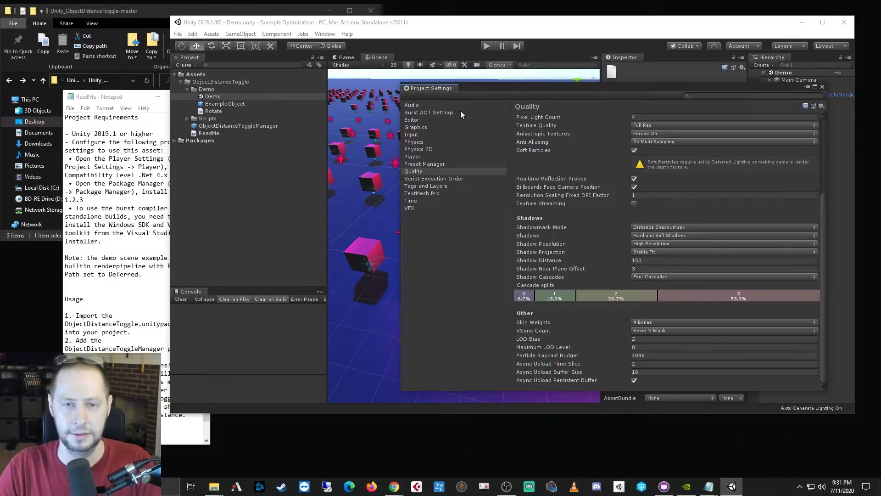
Step: Switch the High (Tier 3) graphics rendering path to Deferred and close Project Settings
click(421, 128)
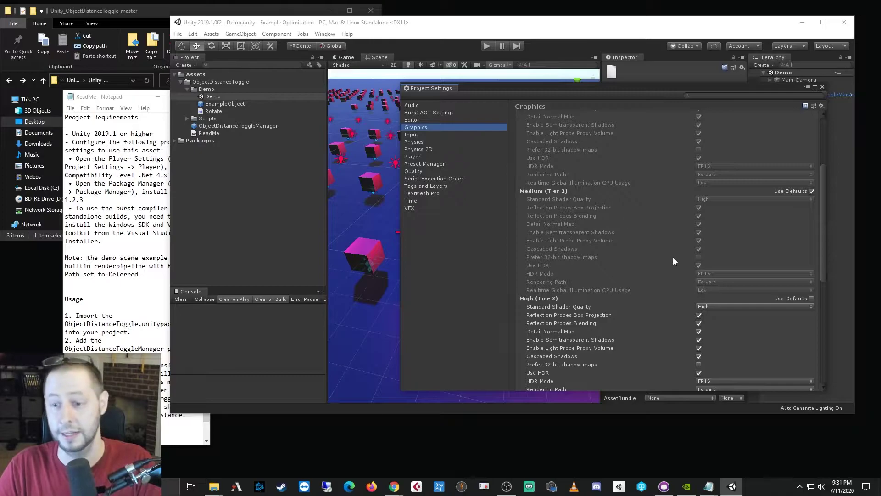
scroll(673, 260, down, 3)
click(706, 334)
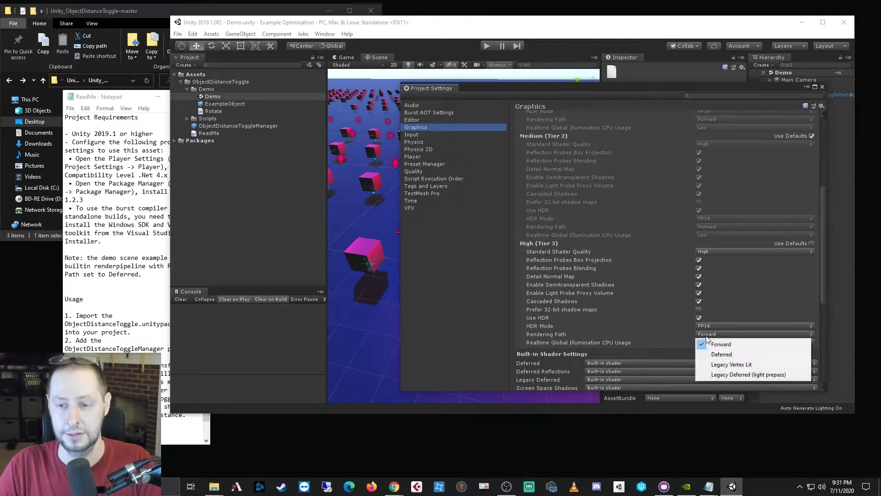
click(721, 355)
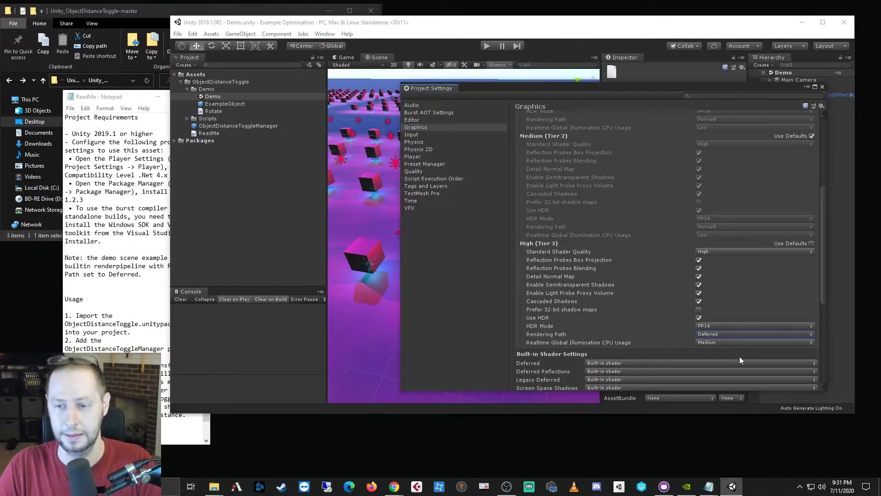
click(821, 87)
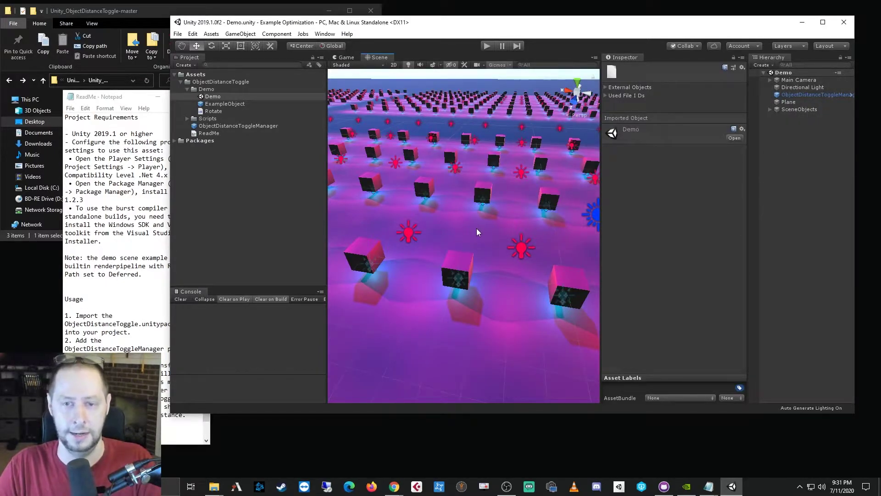
right_drag(476, 227, 532, 243)
click(770, 109)
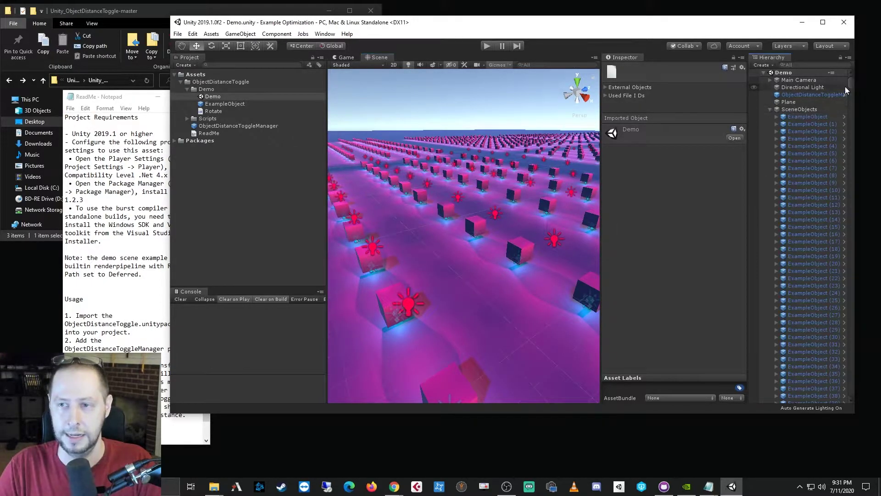
drag(849, 80, 875, 392)
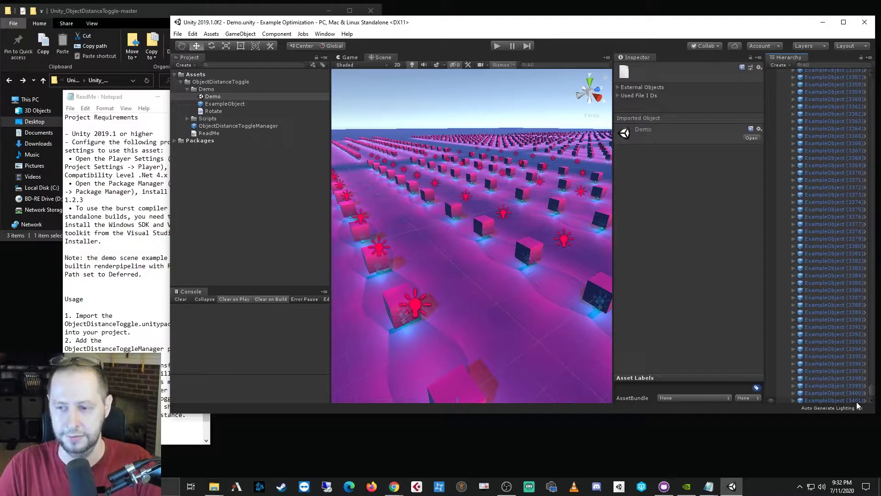
click(847, 399)
drag(871, 391, 871, 81)
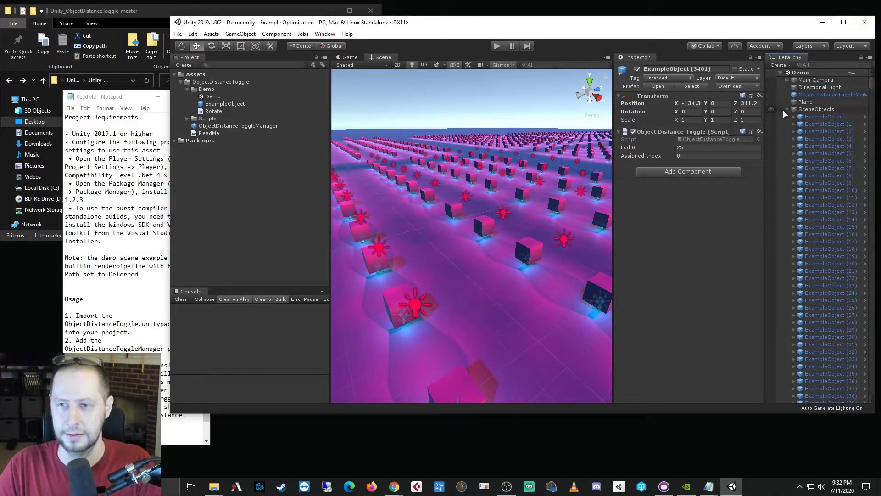
click(787, 110)
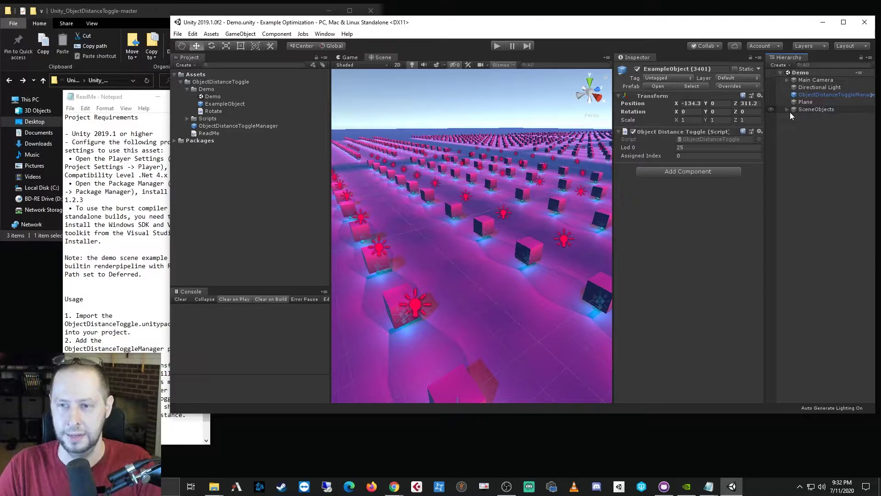
click(222, 105)
click(657, 92)
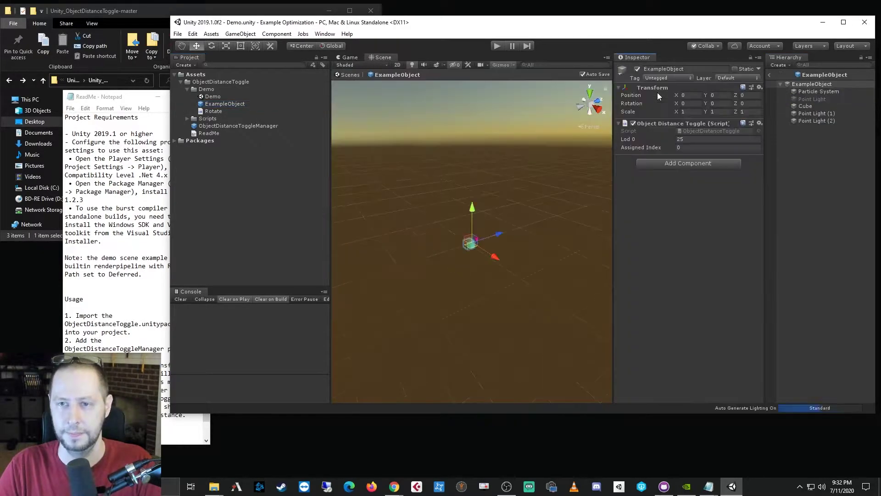
click(824, 120)
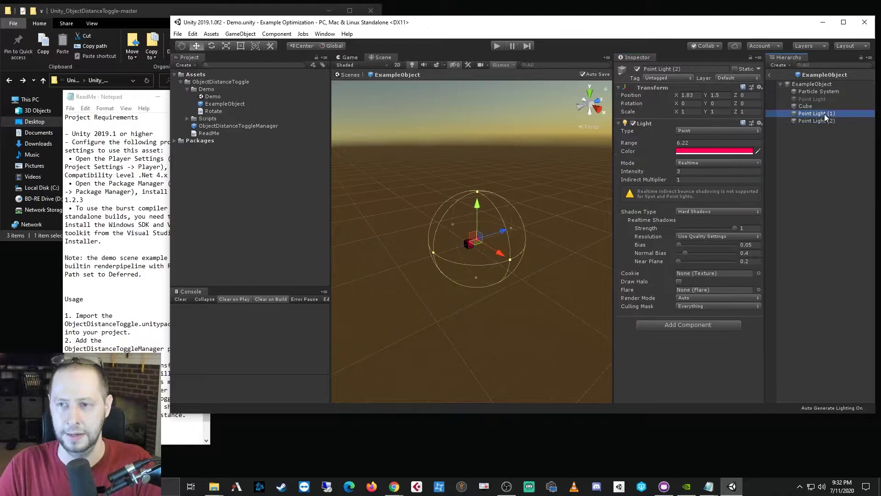
click(824, 114)
click(807, 105)
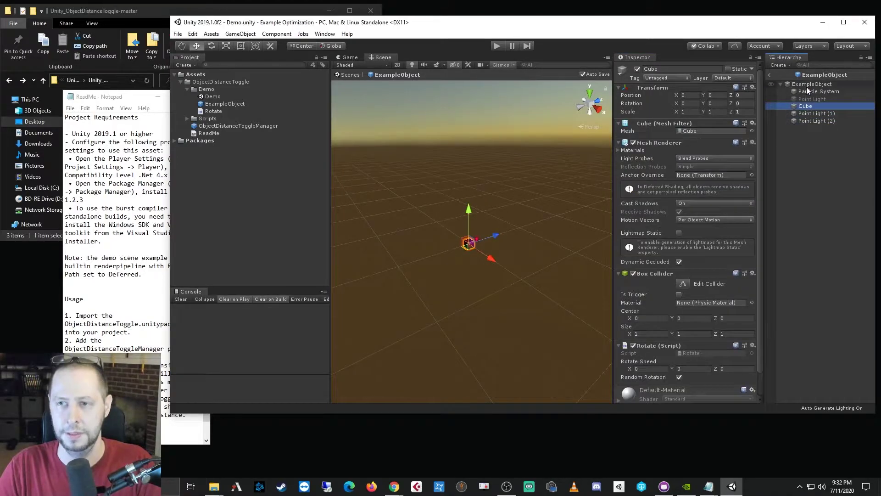
click(805, 91)
click(808, 84)
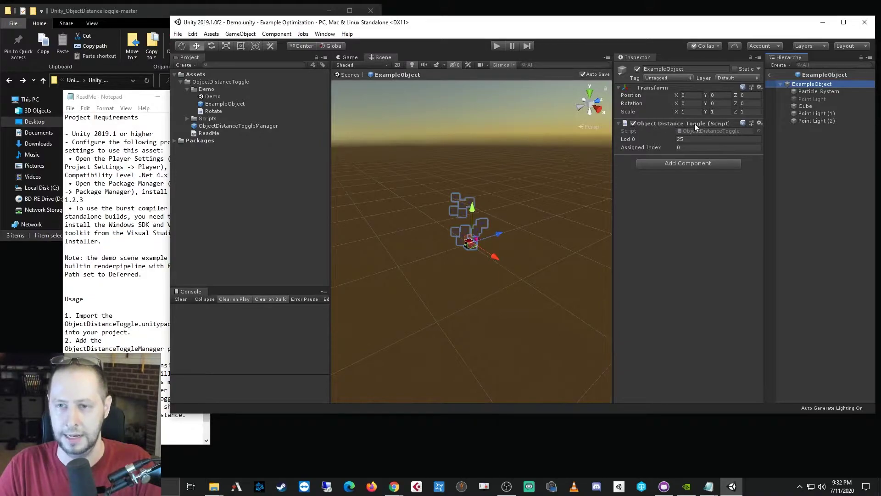
click(695, 139)
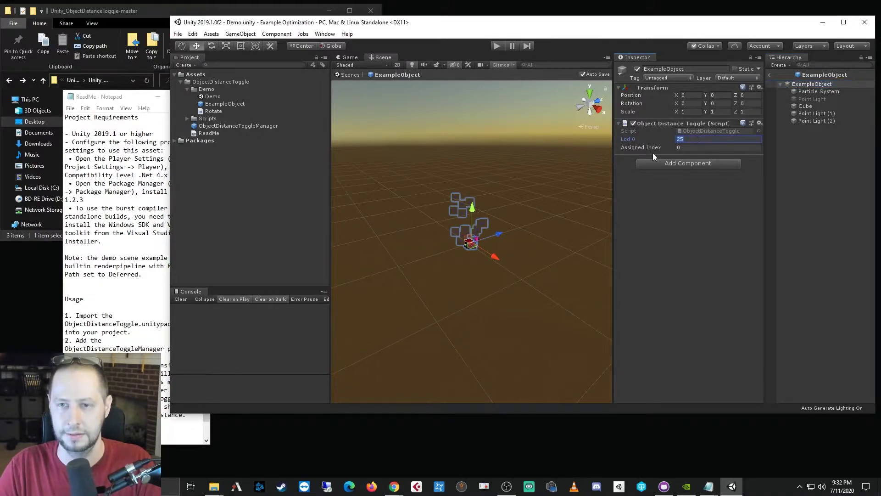
key(Return)
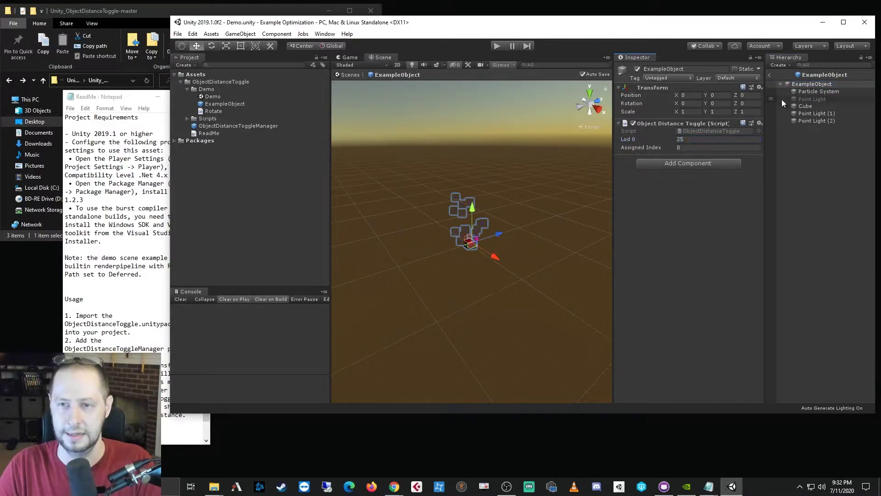
Step: Return to the Demo scene, deactivate ObjectDistanceToggleManager, then play the scene in a maximized editor
click(769, 74)
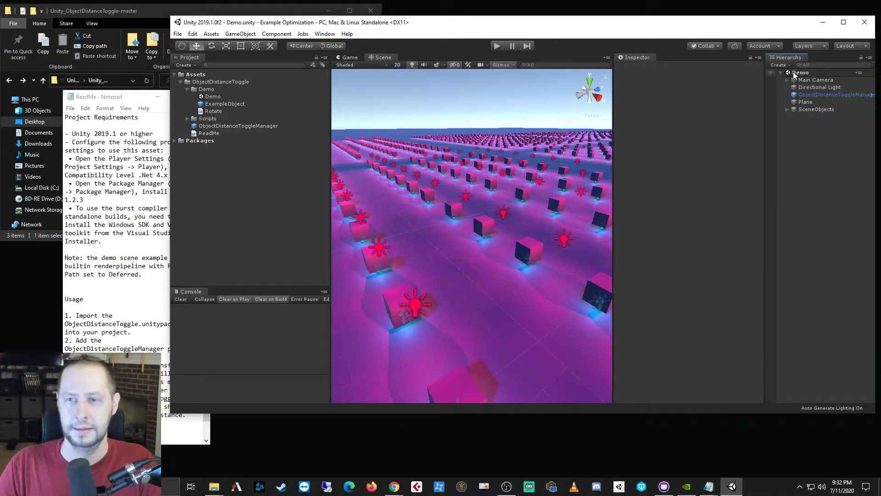
click(813, 95)
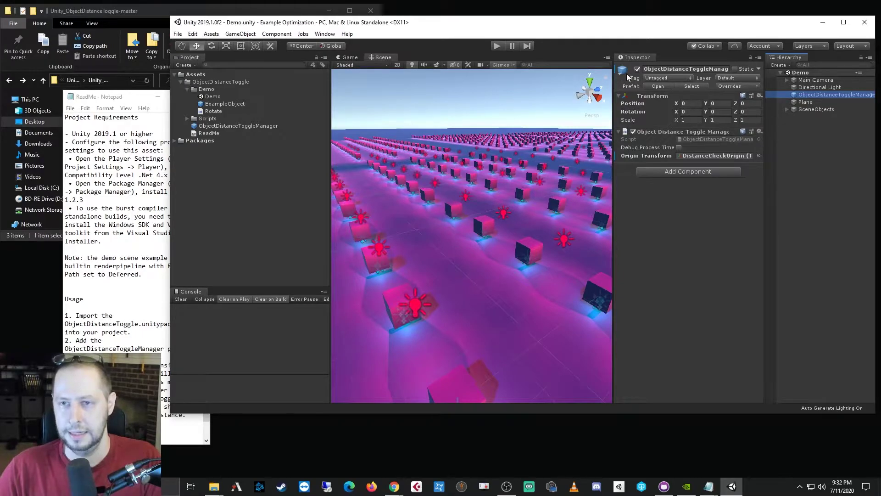
click(637, 68)
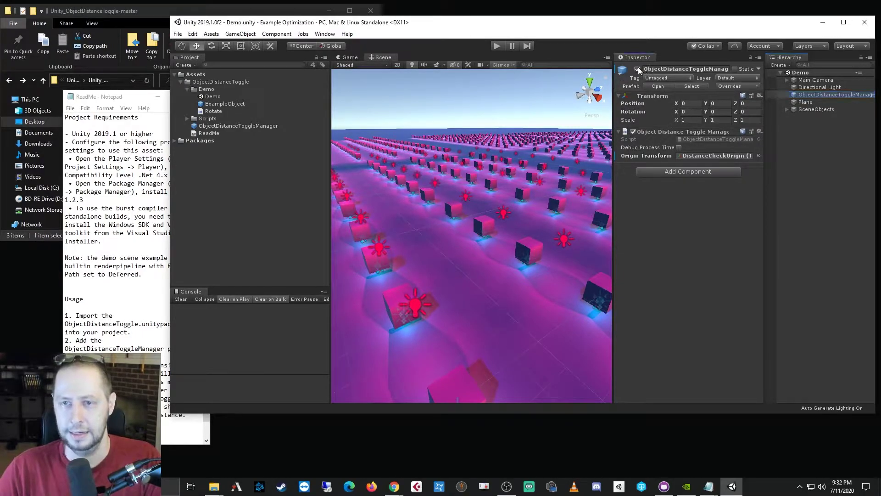
click(833, 171)
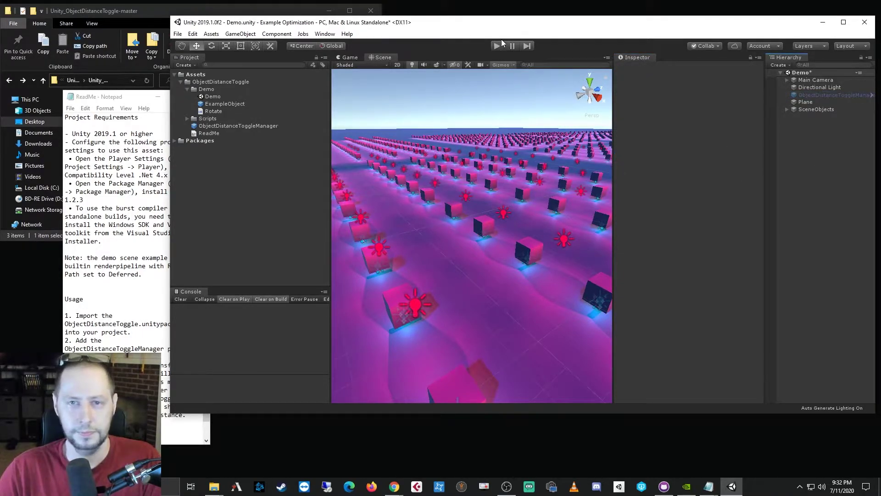
click(501, 45)
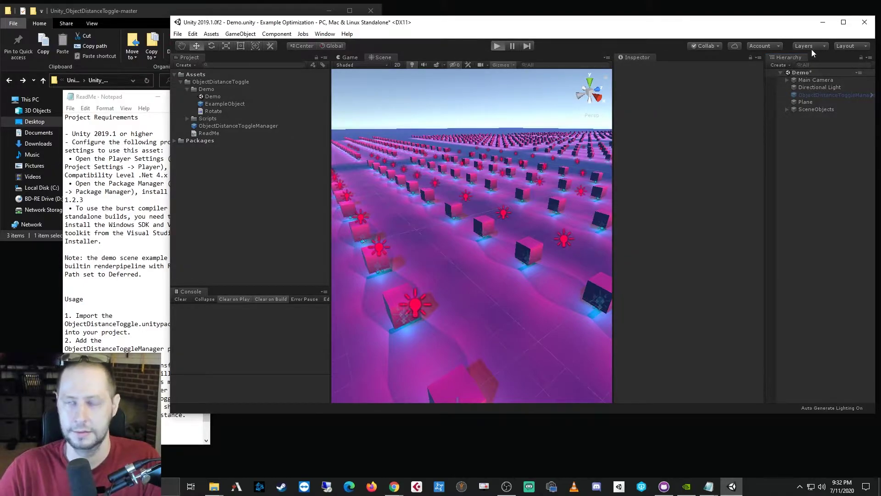
click(843, 24)
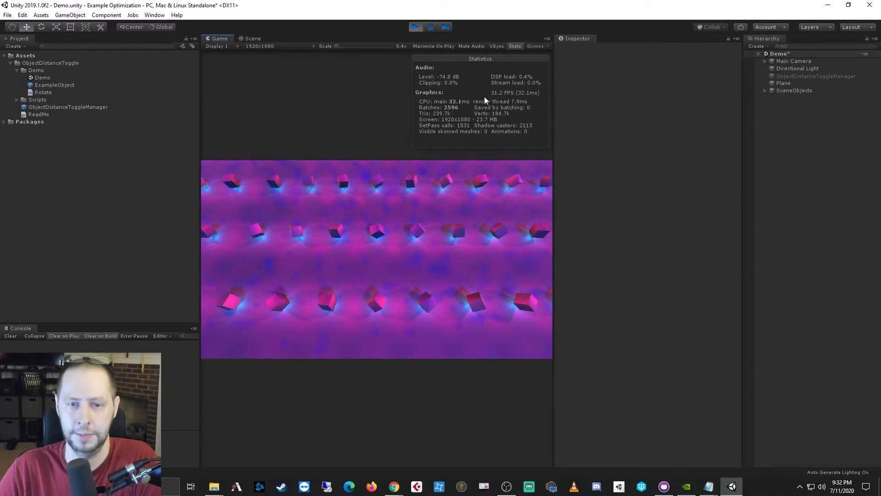
click(254, 38)
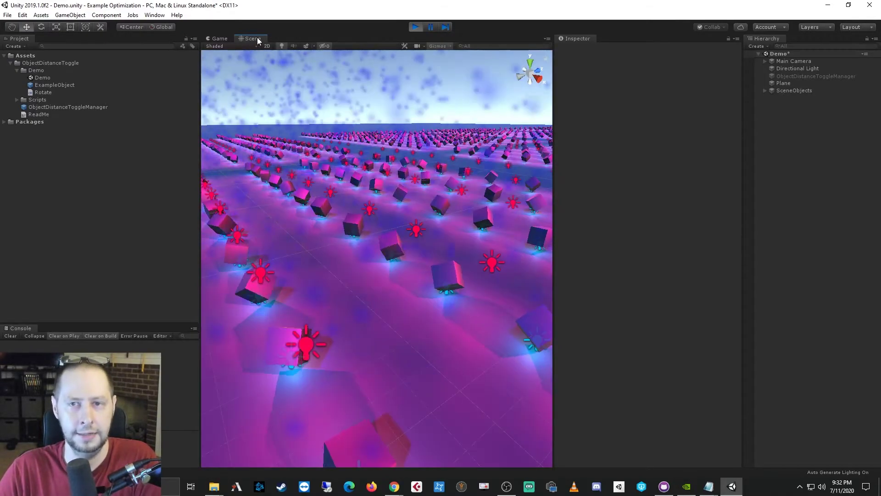
scroll(398, 234, down, 5)
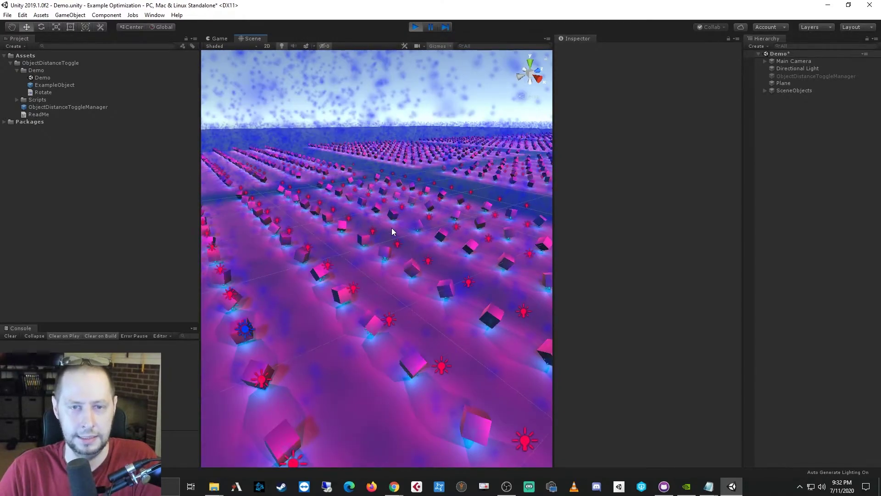
right_drag(392, 231, 431, 286)
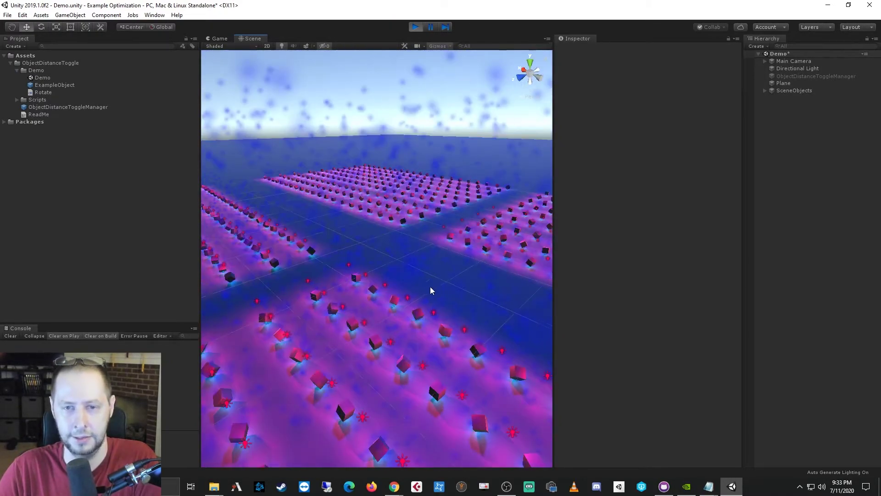
scroll(392, 299, down, 10)
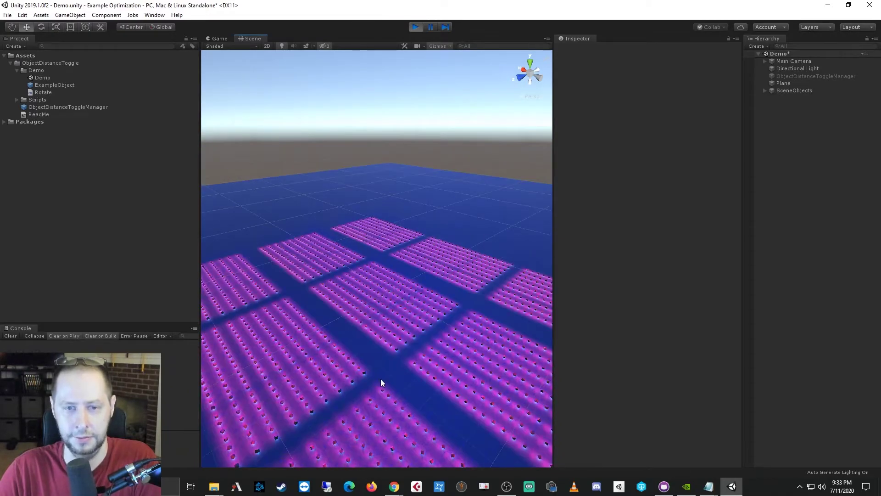
scroll(381, 383, down, 8)
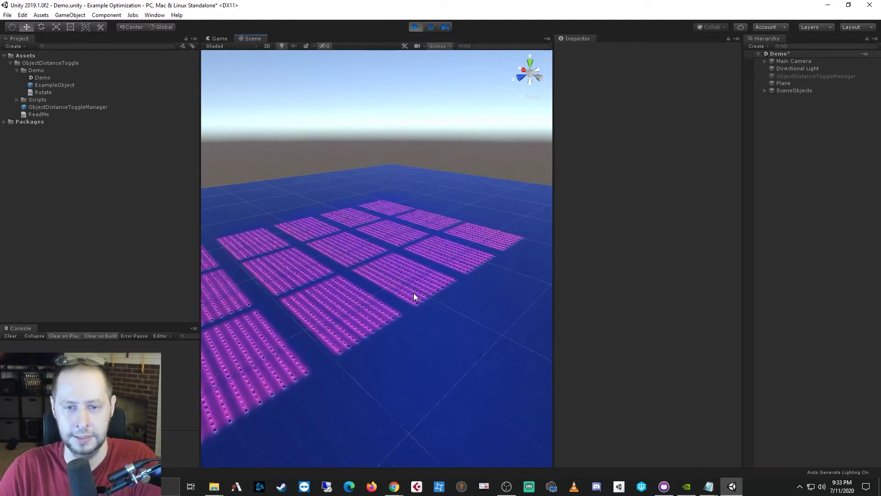
middle_drag(414, 293, 438, 287)
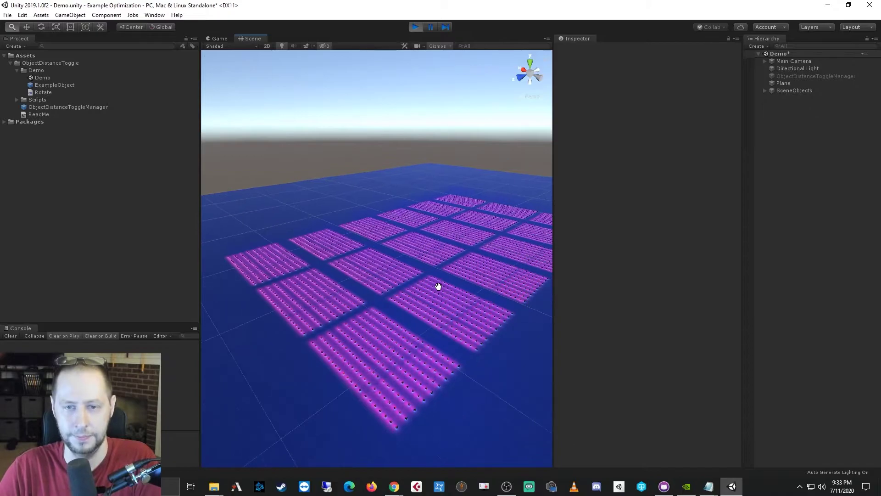
click(213, 37)
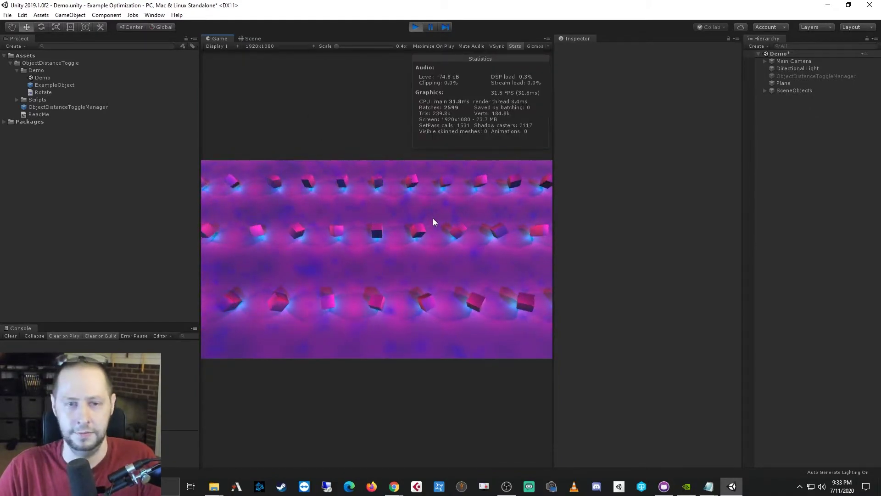
click(414, 26)
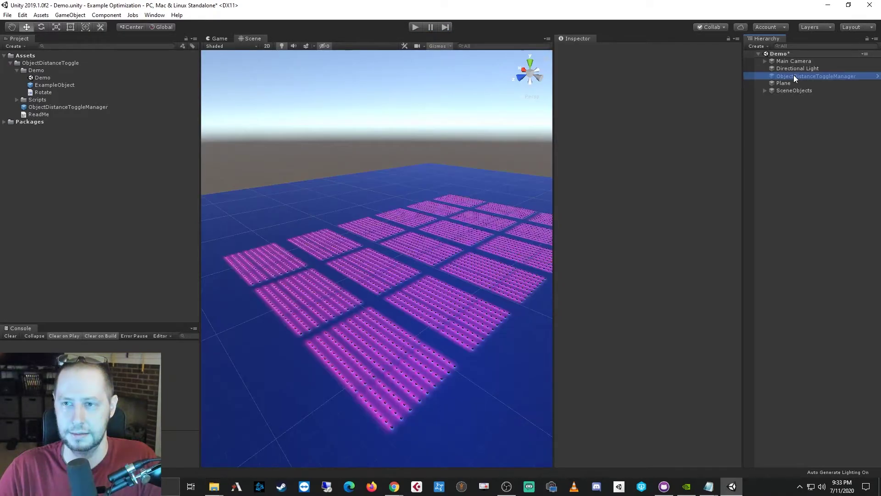
Step: Re-enable ObjectDistanceToggleManager and view its prefab and the ObjectDistanceToggleManager and ObjectDistanceToggle scripts
click(793, 76)
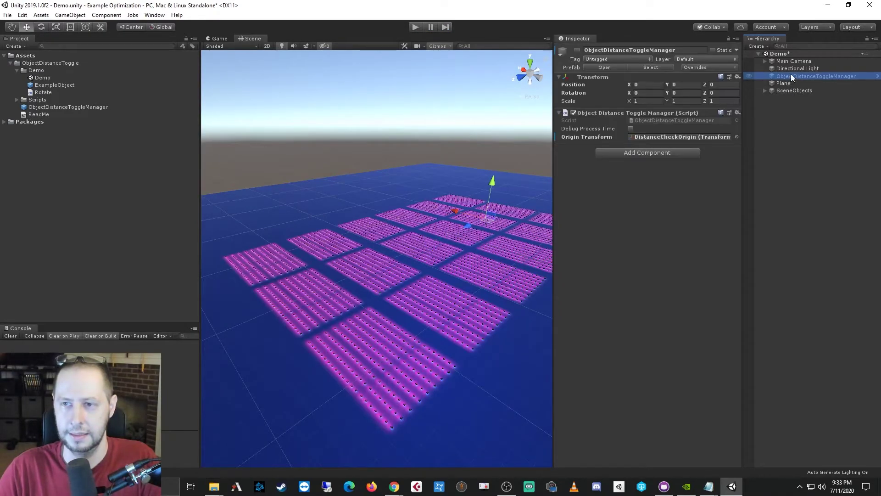
click(577, 50)
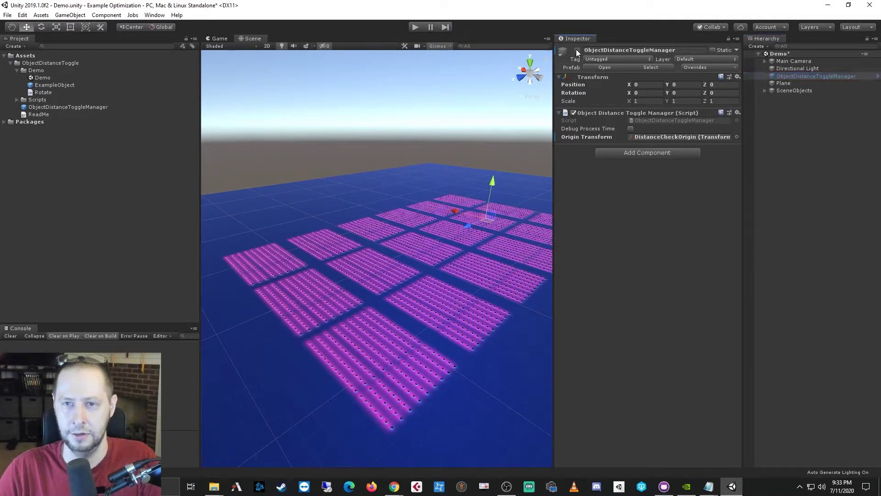
click(656, 68)
click(101, 107)
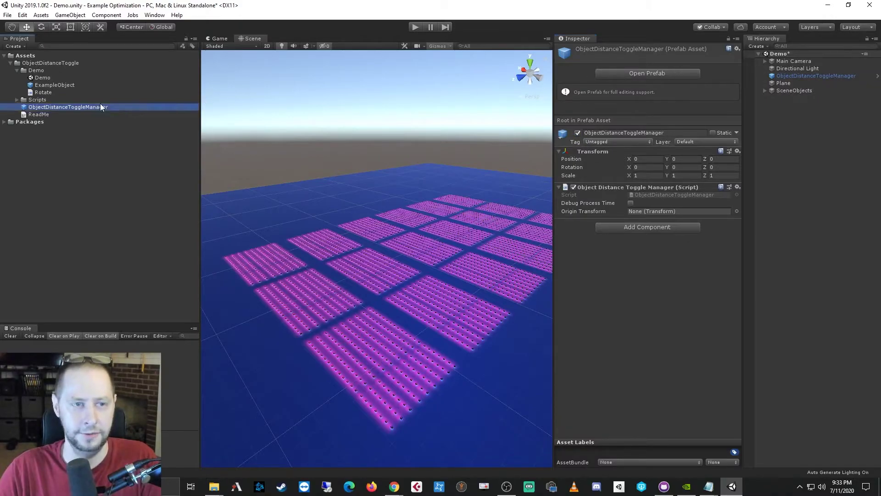
click(647, 194)
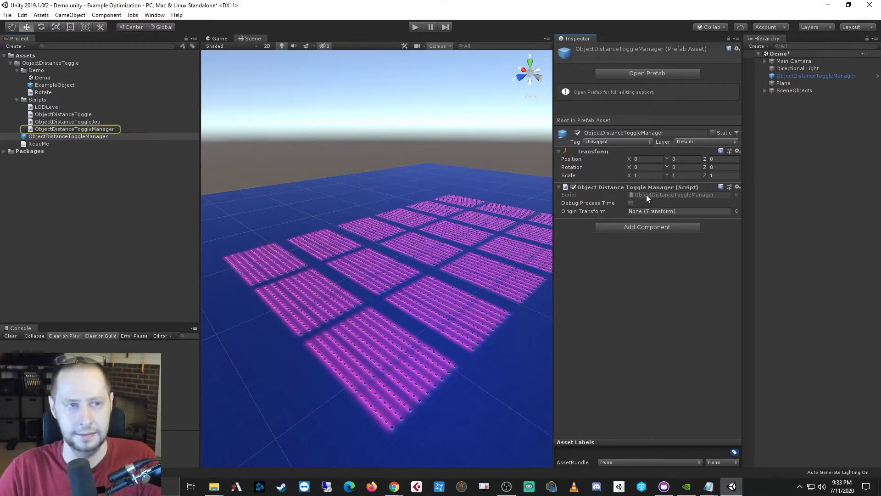
click(101, 131)
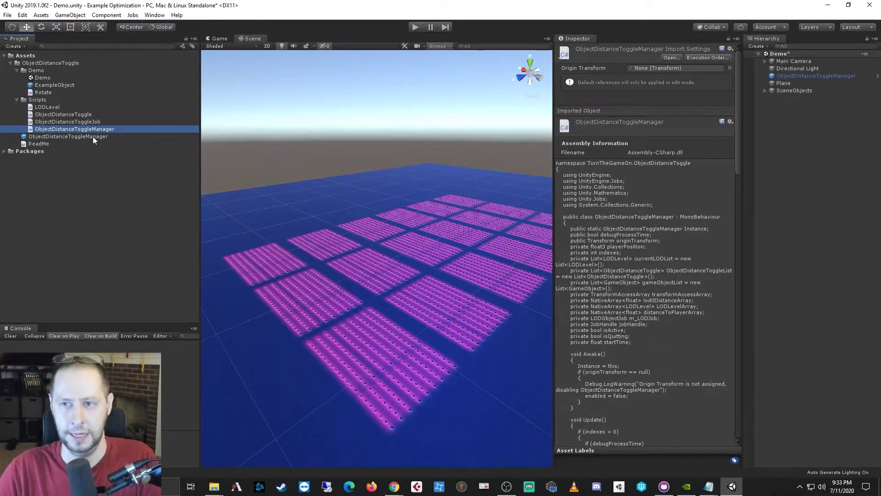
click(81, 115)
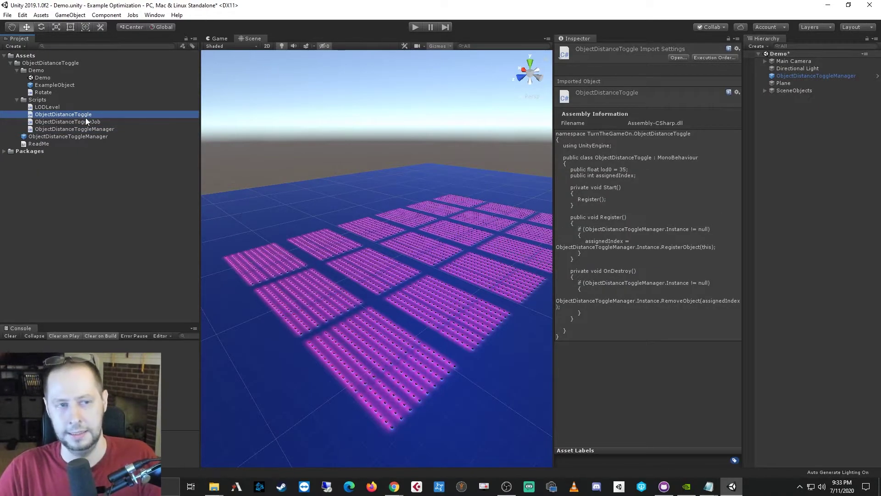
Step: Inspect the ExampleObjects under SceneObjects, such as ExampleObject (8) at X 12, Z 7
click(765, 90)
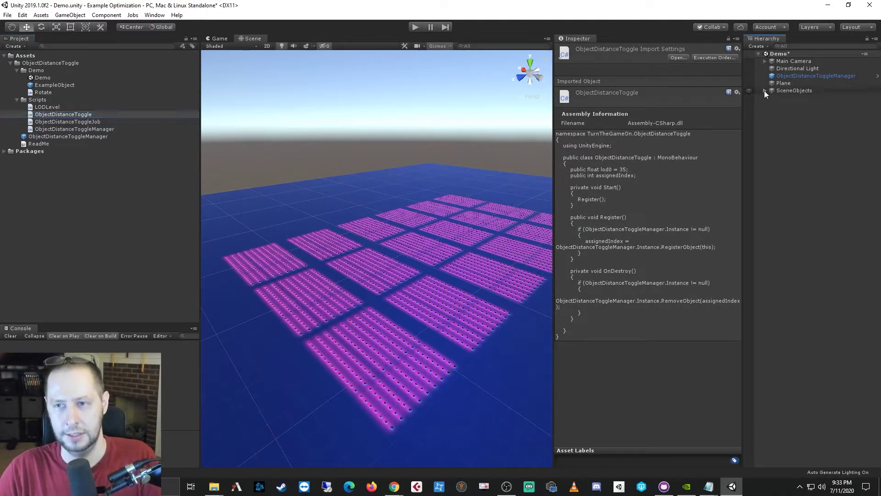
click(782, 98)
click(796, 111)
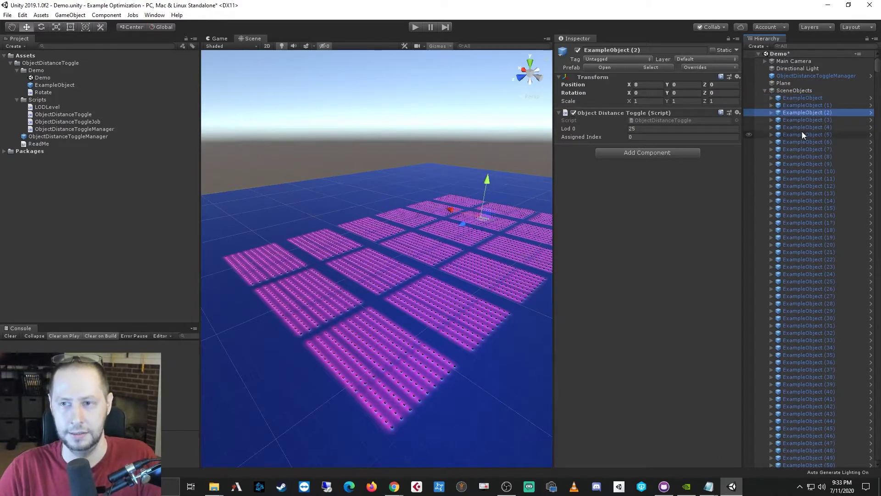
click(802, 133)
click(808, 157)
click(790, 99)
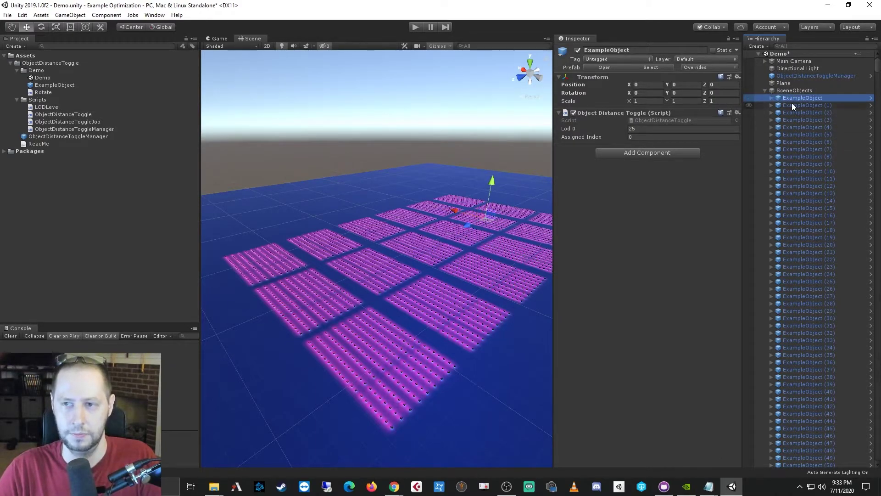
click(764, 90)
click(802, 77)
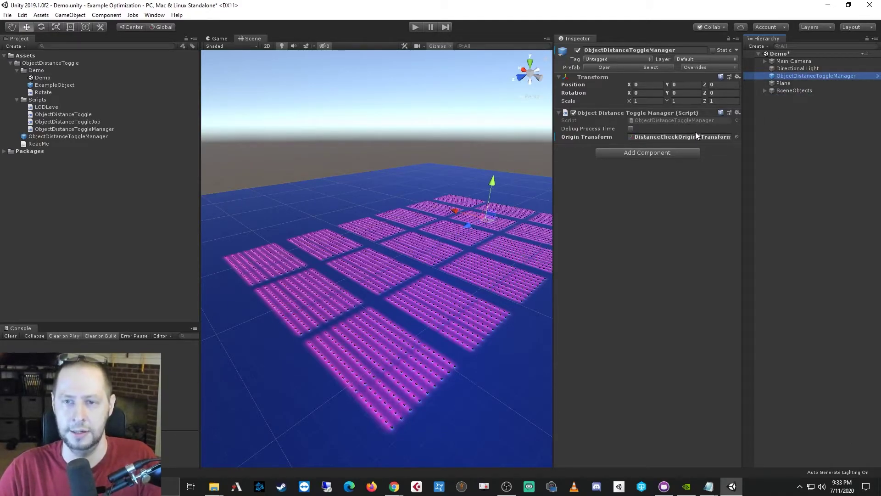
click(791, 131)
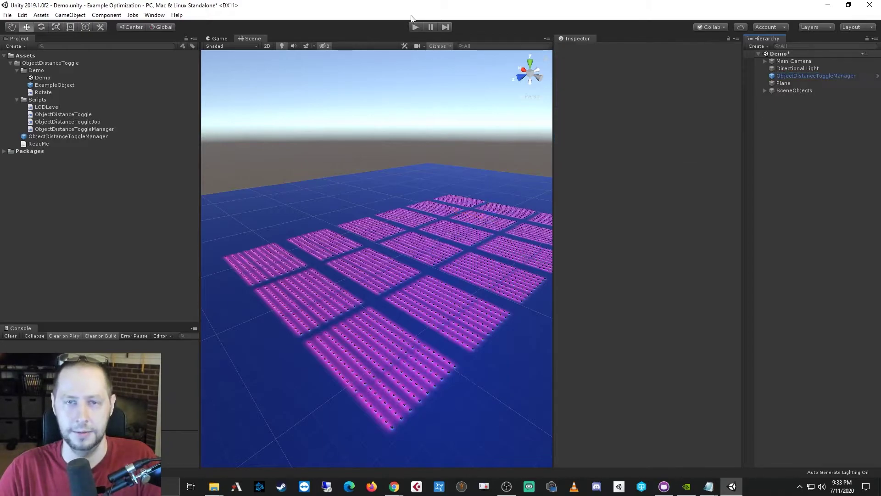
Step: Enter Play mode to run the demo with the distance toggle manager active
click(415, 27)
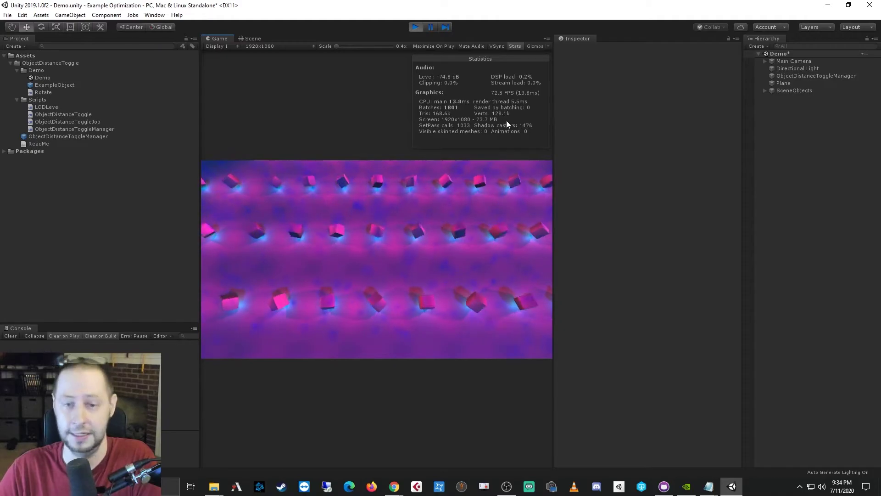
Step: In the Scene view, frame the Main Camera and look down onto the cubes
click(257, 39)
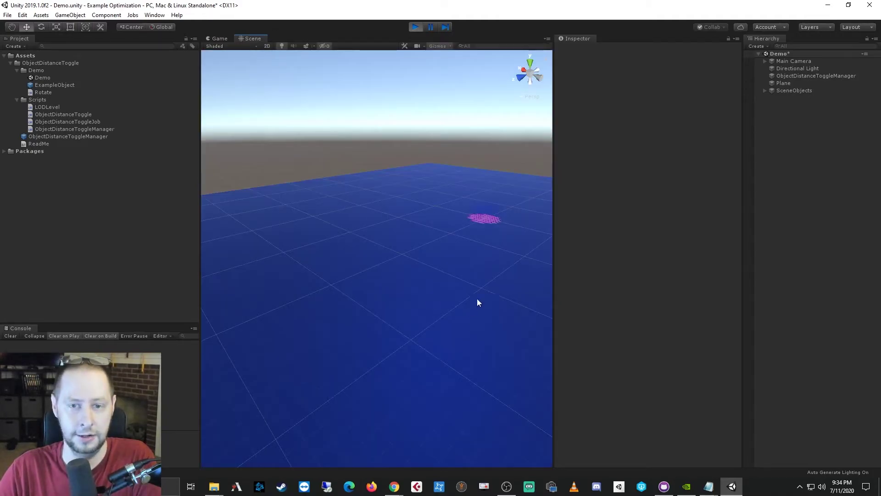
double_click(785, 61)
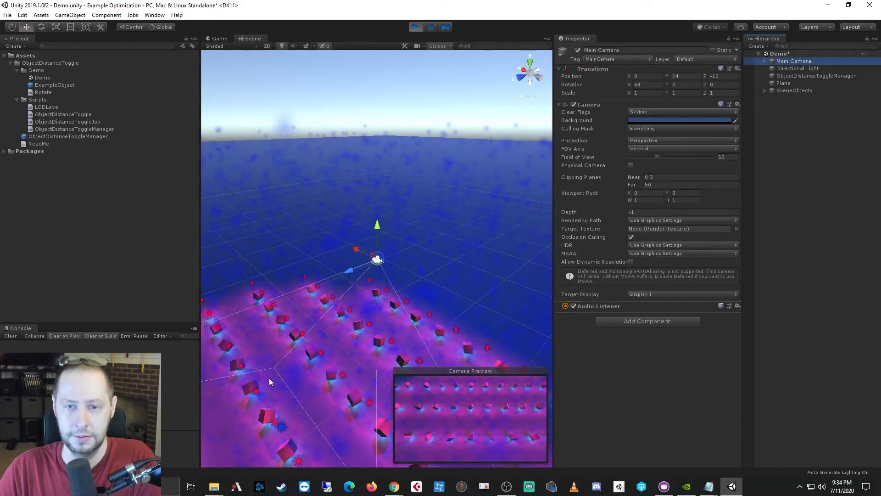
scroll(274, 326, down, 3)
alt+drag(274, 327, 330, 324)
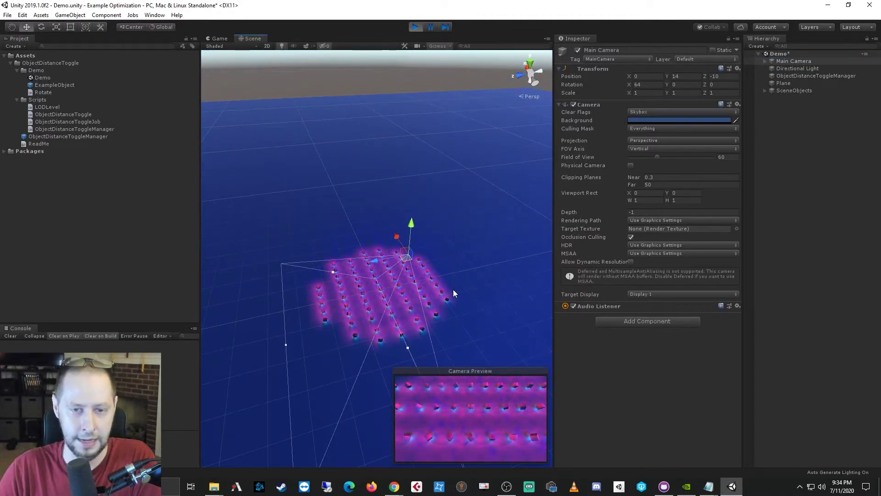
alt+drag(453, 289, 417, 310)
scroll(395, 293, down, 2)
middle_drag(396, 294, 386, 291)
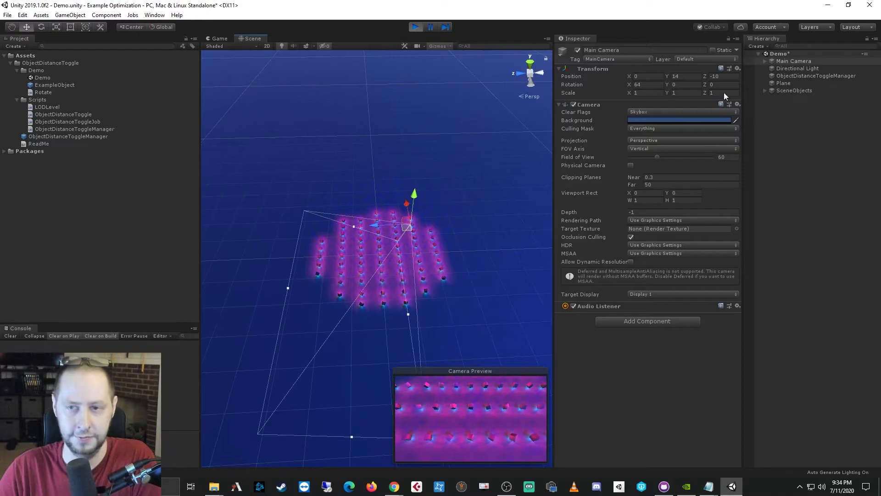
Step: Find DistanceCheckOrigin via the Origin Transform, frame it, and move Main Camera to X -3.3, Z -2.3
click(791, 75)
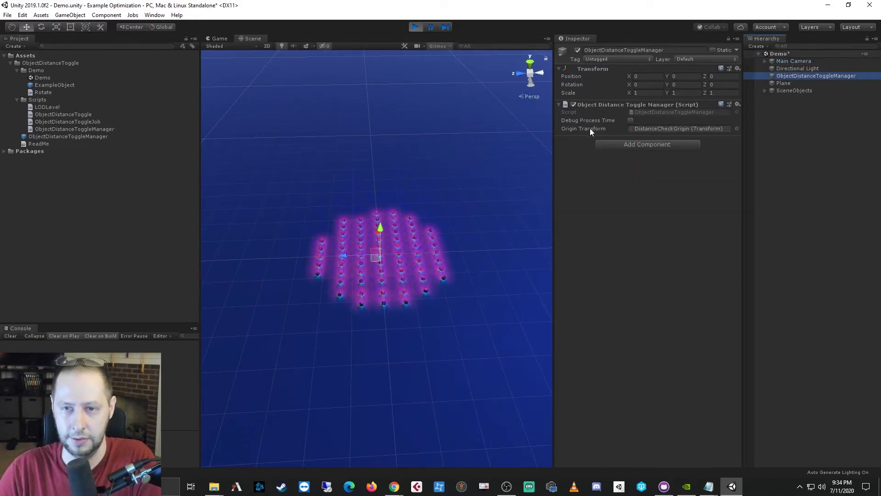
click(658, 128)
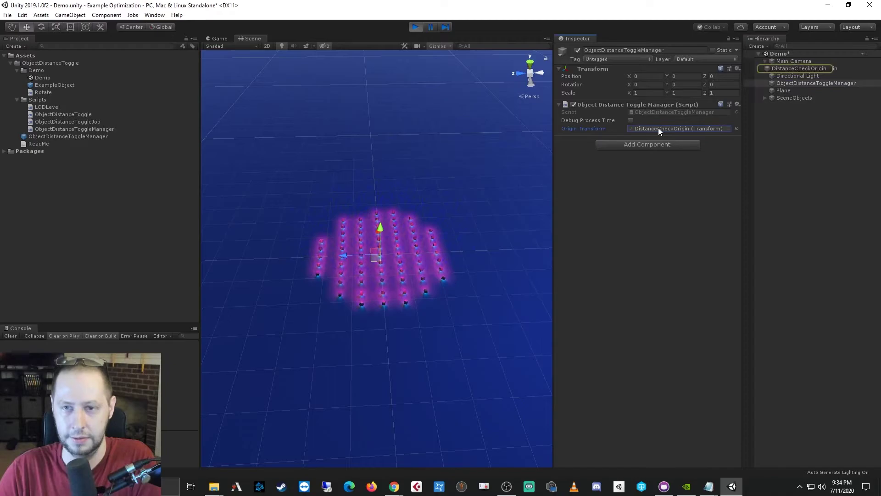
click(803, 68)
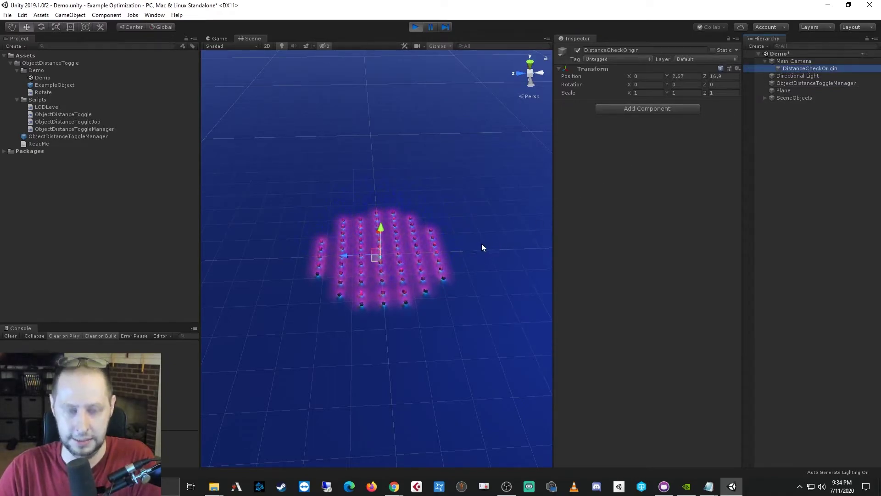
key(f)
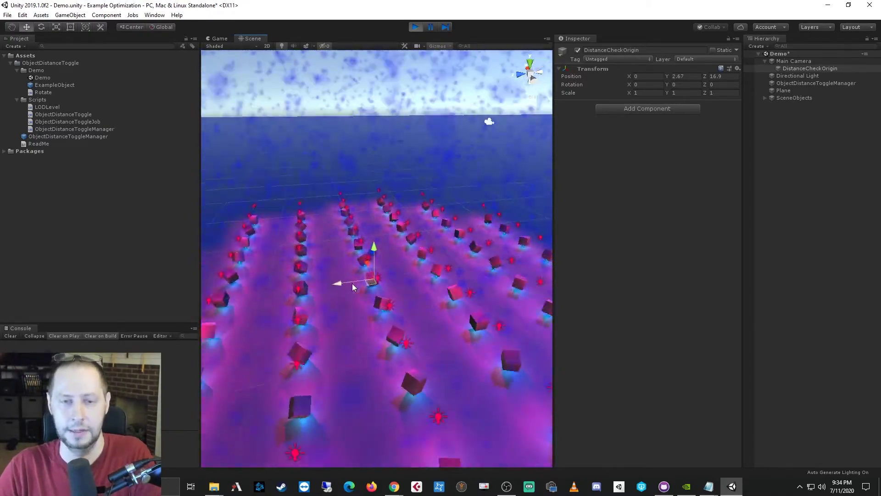
scroll(352, 283, down, 10)
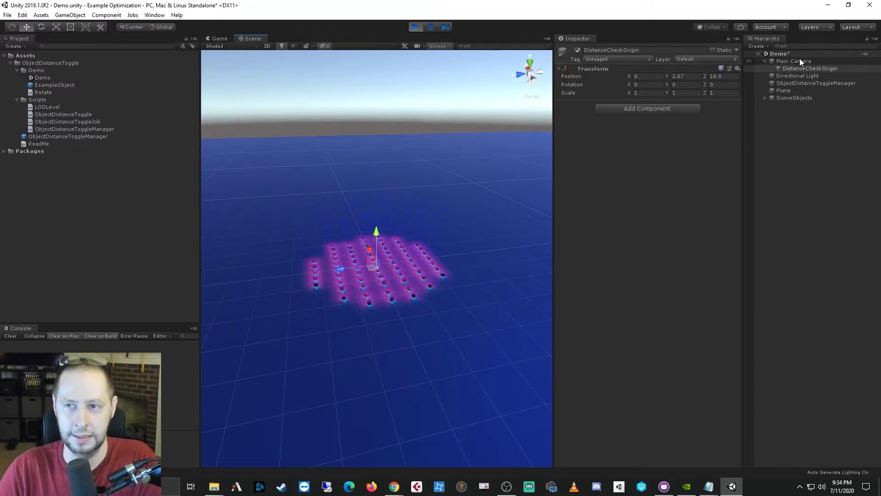
click(799, 60)
mouse_move(402, 231)
mouse_down()
mouse_move(394, 206)
mouse_move(300, 204)
mouse_move(449, 115)
mouse_move(433, 212)
mouse_move(478, 284)
mouse_move(479, 234)
mouse_move(406, 201)
mouse_move(260, 202)
mouse_move(325, 263)
mouse_move(408, 278)
mouse_move(419, 215)
mouse_move(397, 197)
mouse_move(355, 197)
mouse_move(326, 218)
mouse_move(392, 280)
mouse_move(398, 232)
mouse_up()
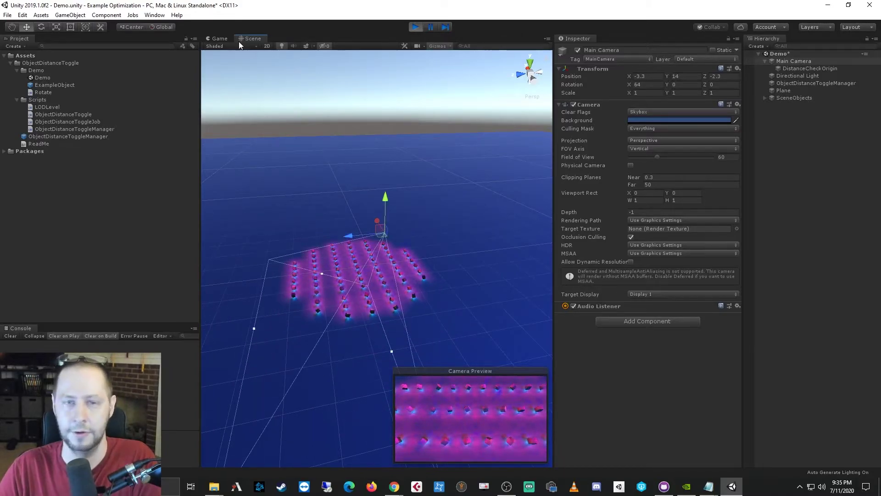
Step: Check the Game view stats (about 72.8 FPS, 1,859 batches) and select ObjectDistanceToggleManager
click(219, 38)
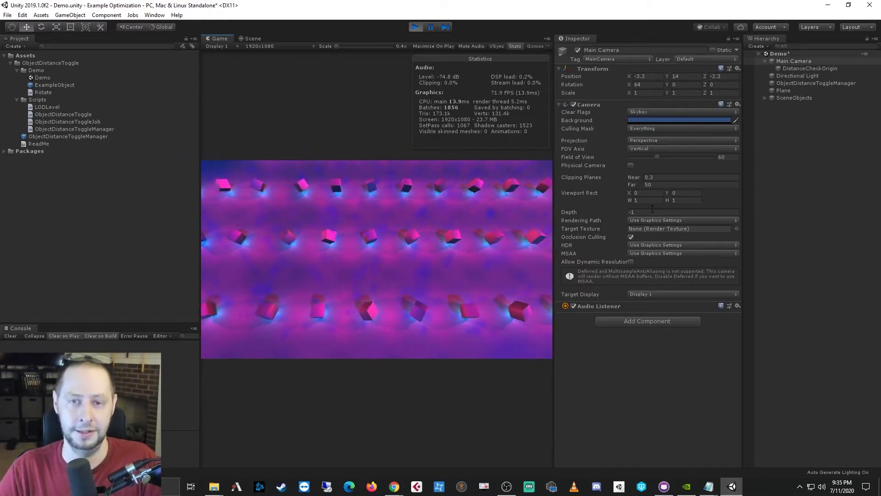
right_click(813, 120)
click(800, 84)
click(799, 84)
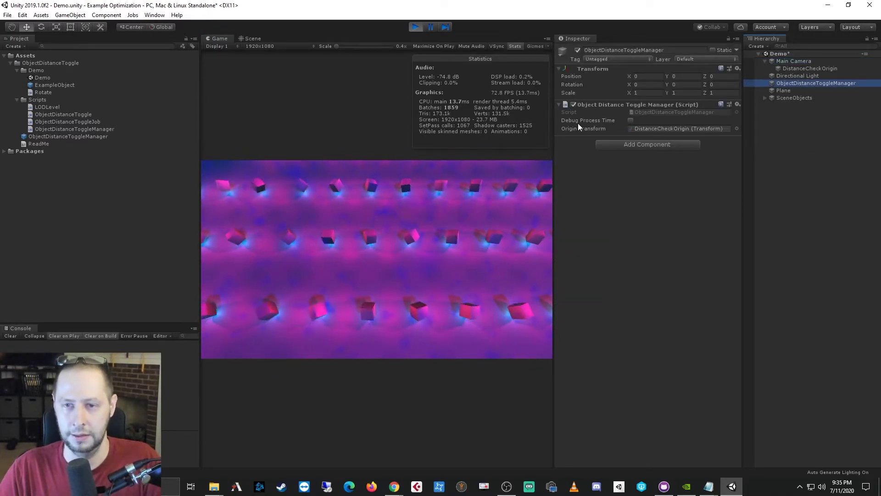
Step: Enable Debug Process Time on the manager and open ObjectDistanceToggleManager.cs in Visual Studio
click(631, 120)
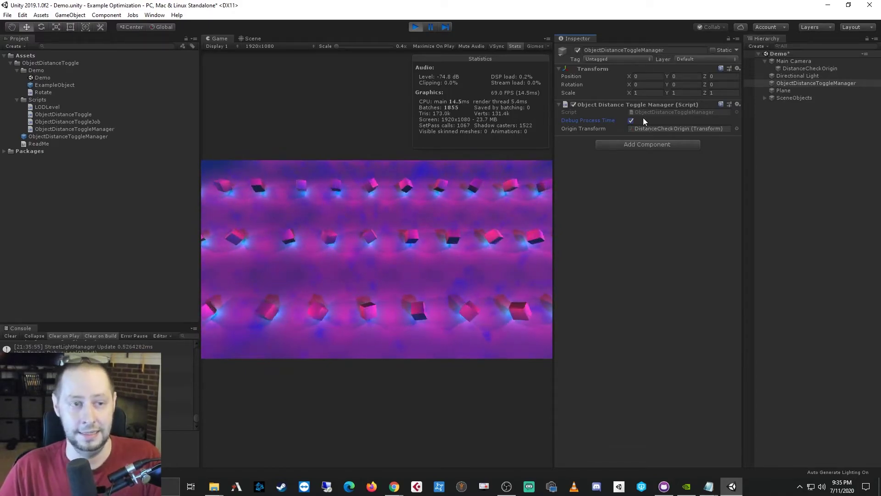
click(106, 131)
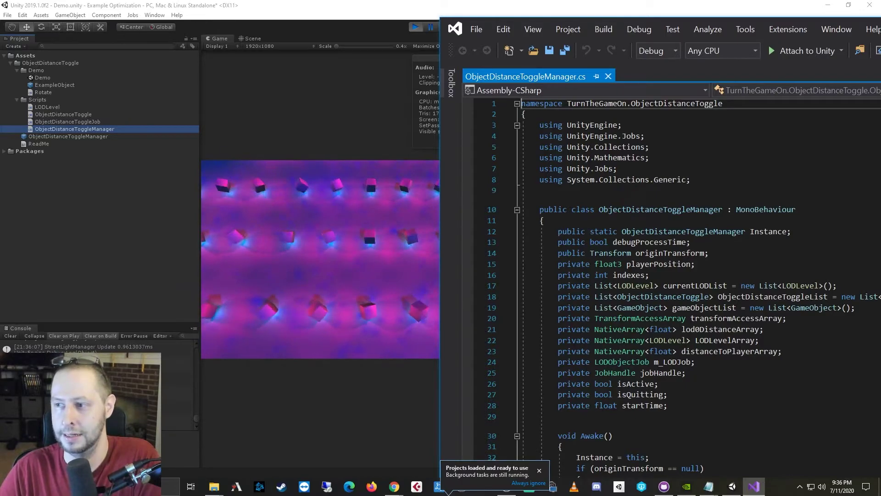
Step: Open LODLevel.cs in Visual Studio
drag(871, 29, 666, 63)
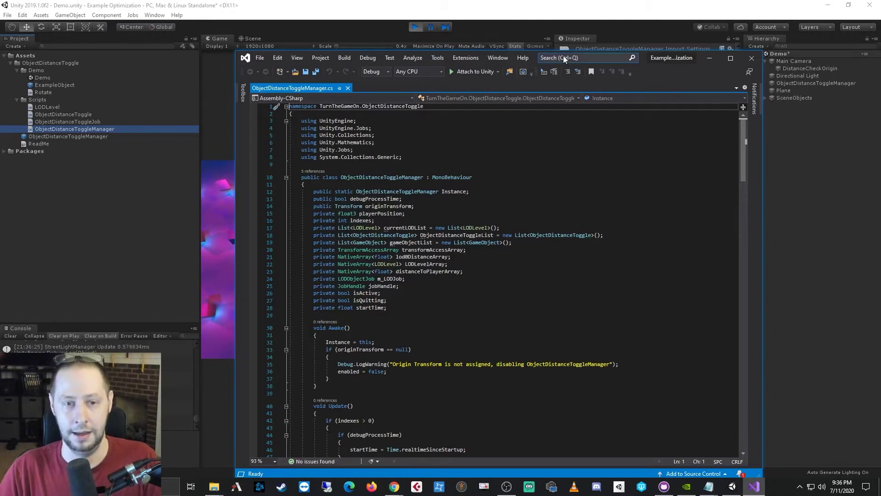
click(50, 109)
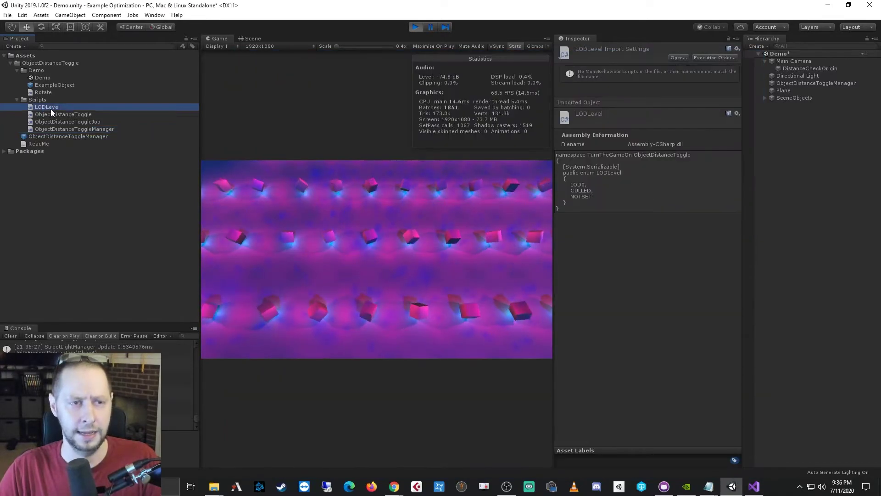
double_click(51, 108)
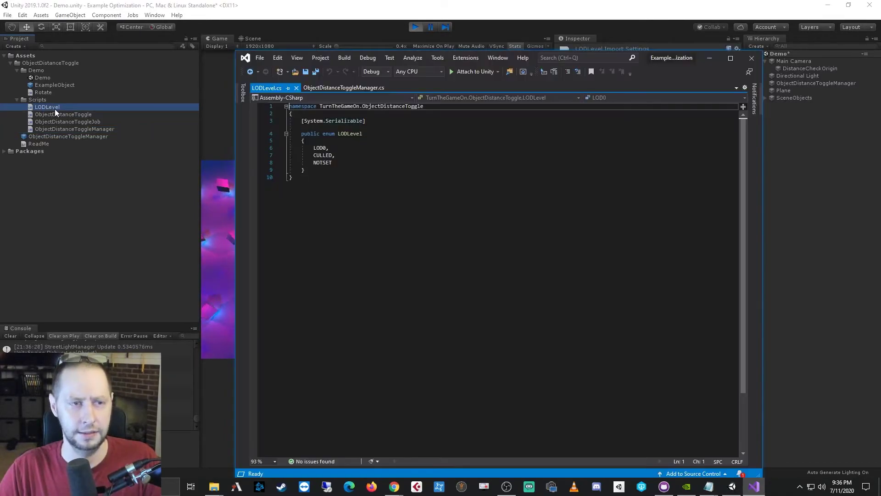
Step: Review the LOD0, CULLED and NOTSET enum values, adding then undoing a blank line after LOD0
drag(344, 163, 314, 148)
click(348, 162)
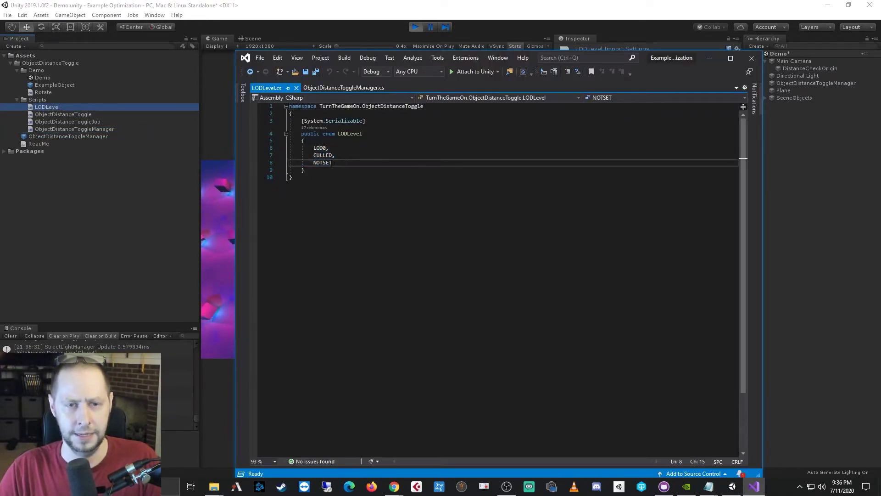
double_click(323, 163)
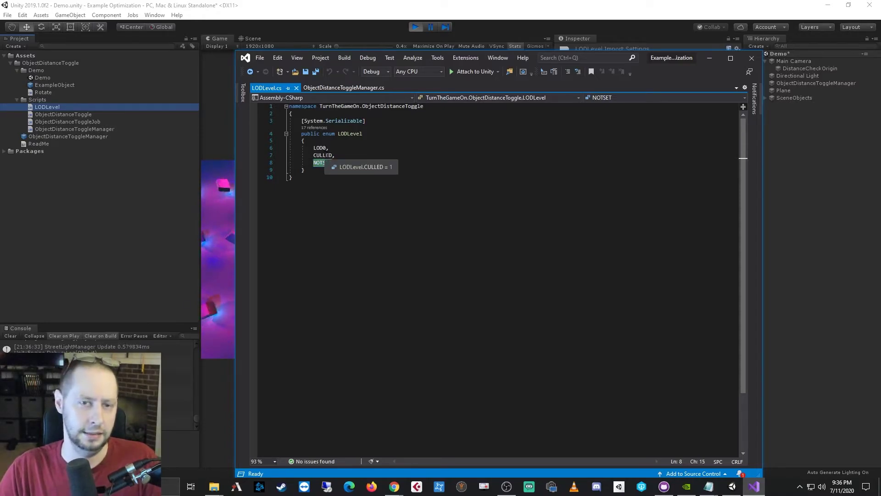
key(Up)
click(335, 147)
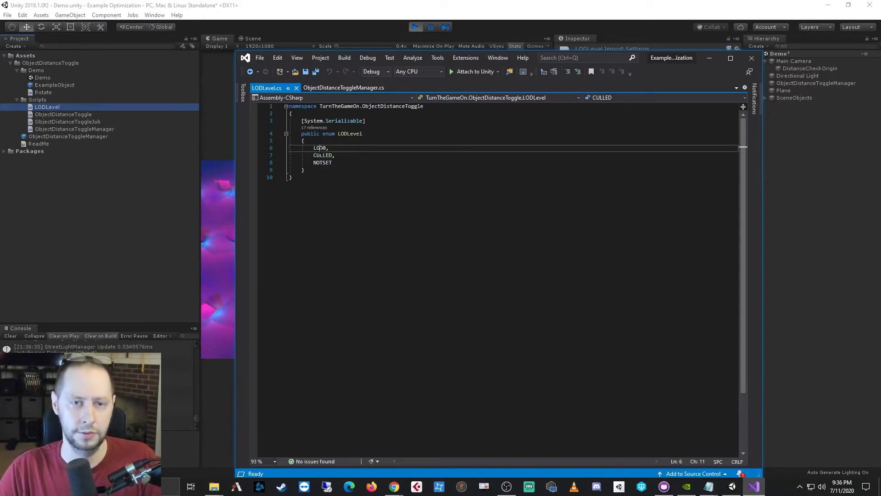
key(End)
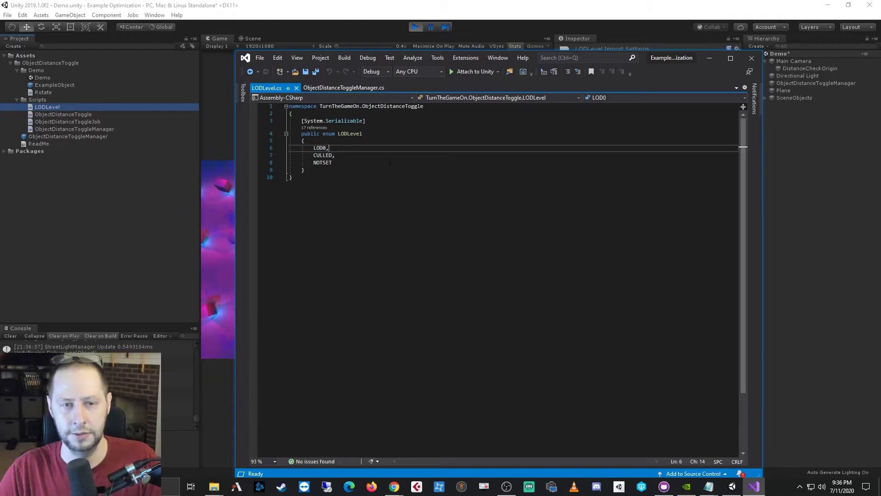
key(Return)
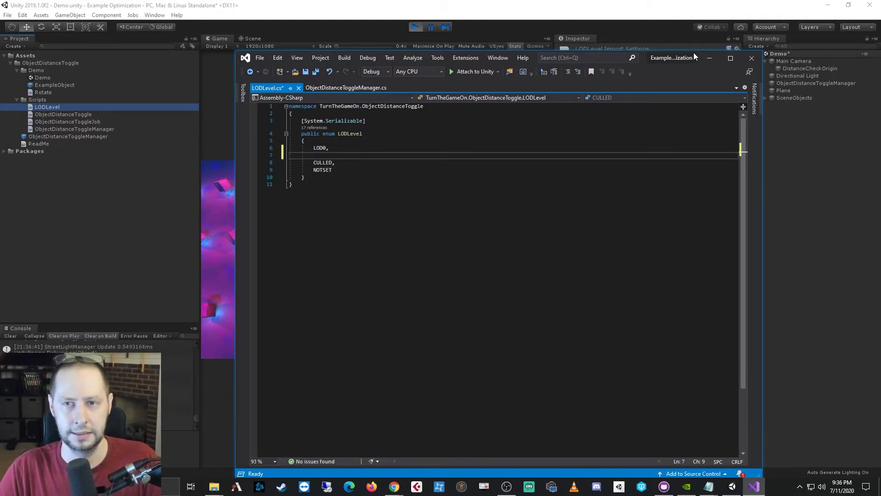
key(ctrl+z)
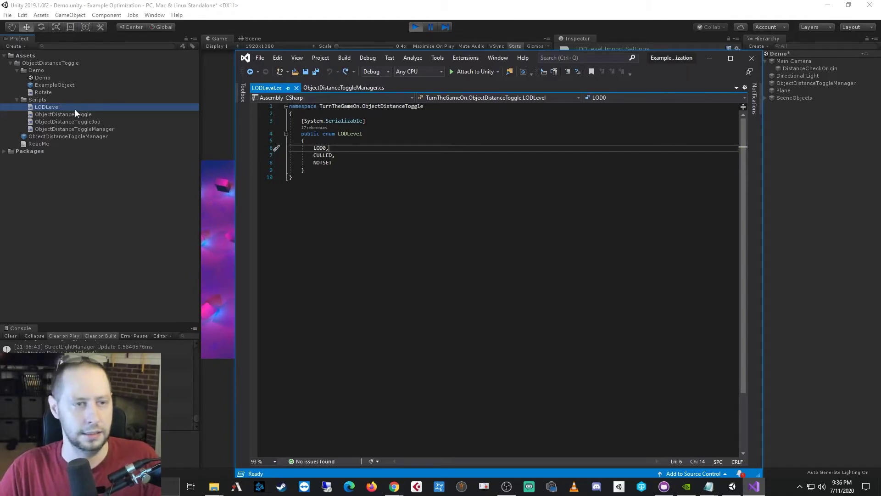
Step: Expand SceneObjects and inspect the first ExampleObject's Object Distance Toggle component
click(805, 98)
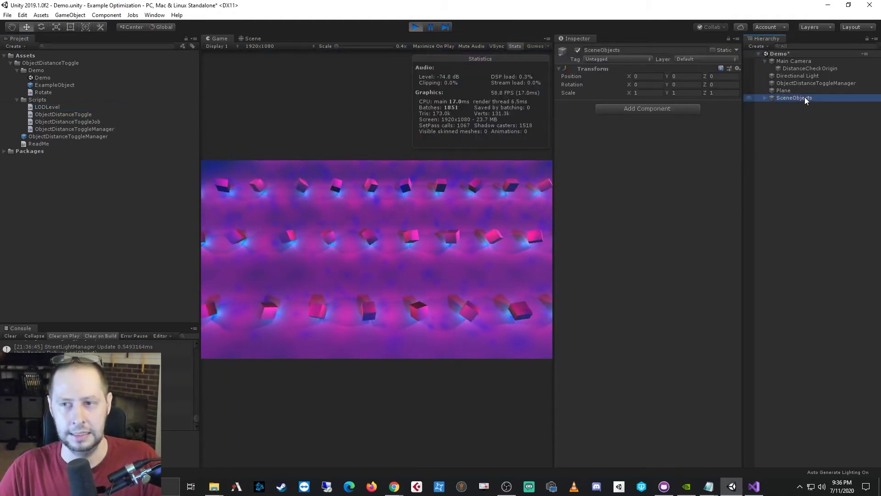
click(765, 98)
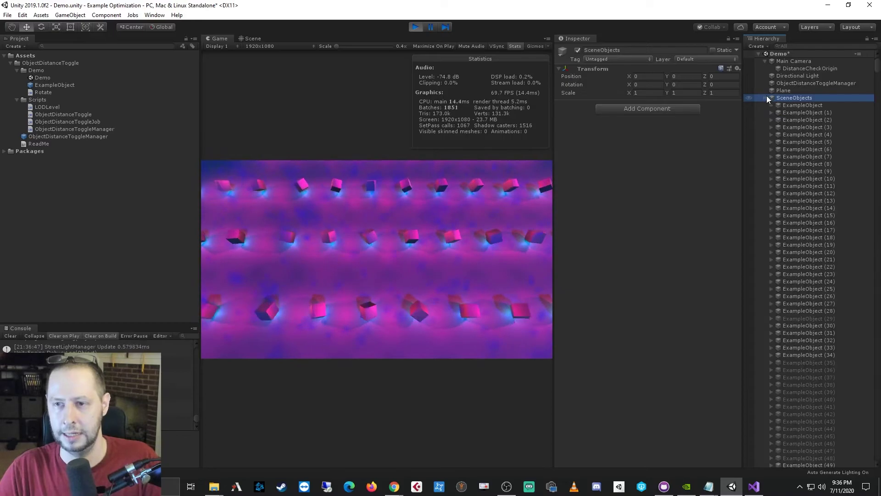
click(791, 105)
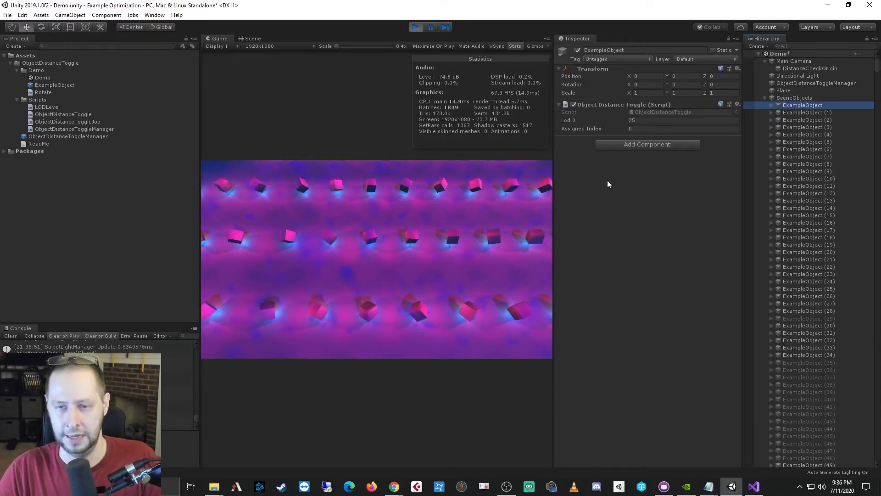
Step: Open ObjectDistanceToggleJob.cs from the Scripts folder in Visual Studio
click(755, 487)
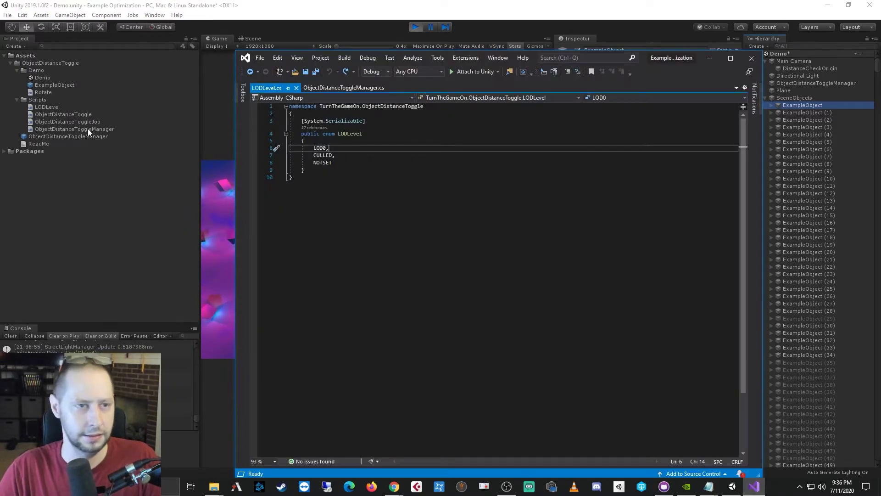
click(96, 121)
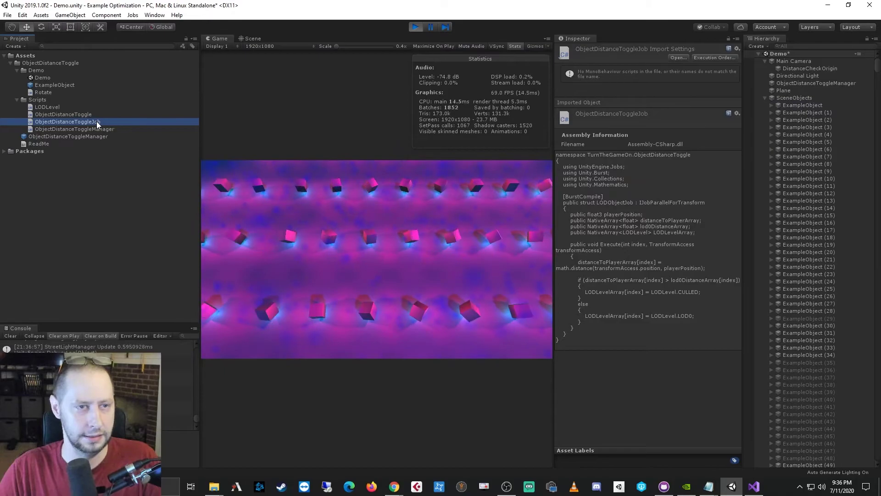
double_click(96, 121)
click(520, 320)
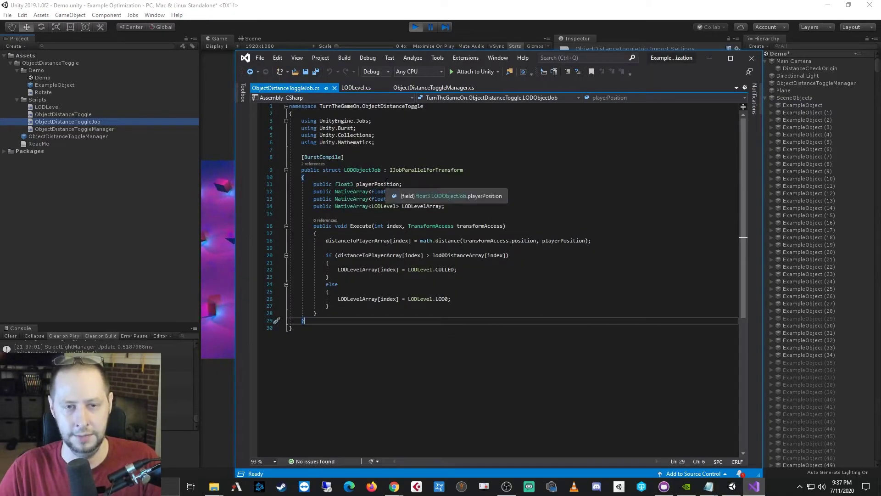
click(387, 184)
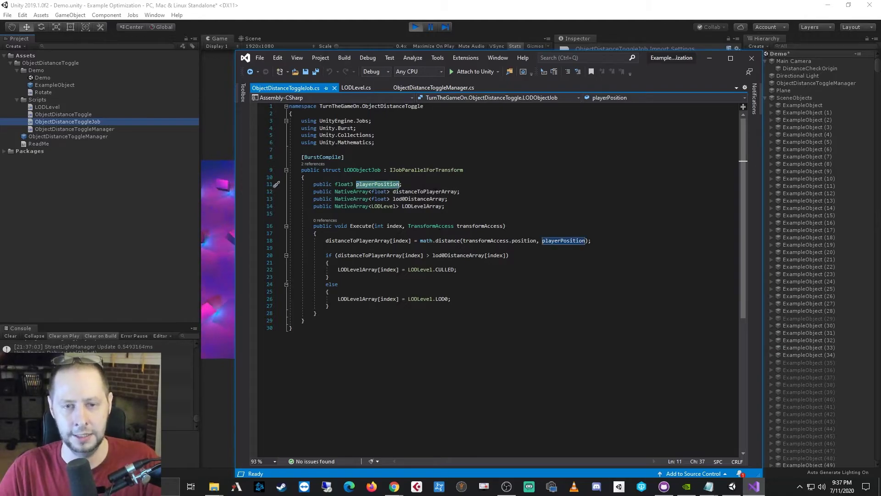
click(456, 192)
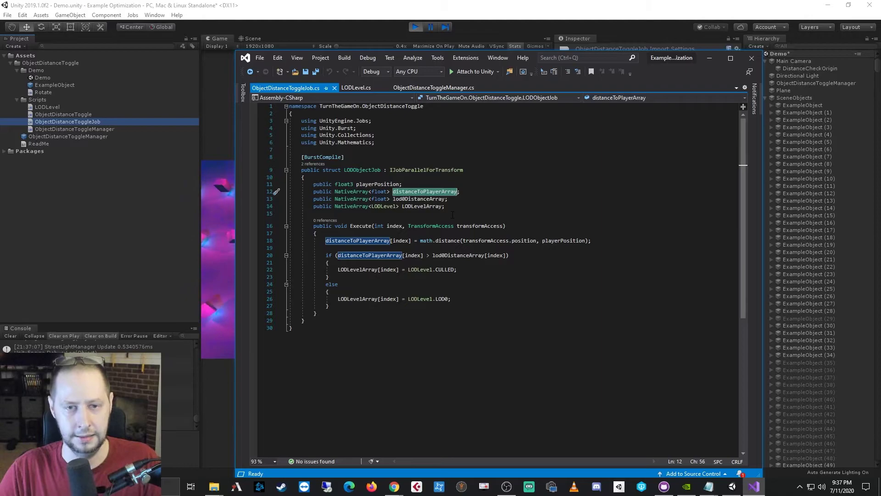
click(444, 199)
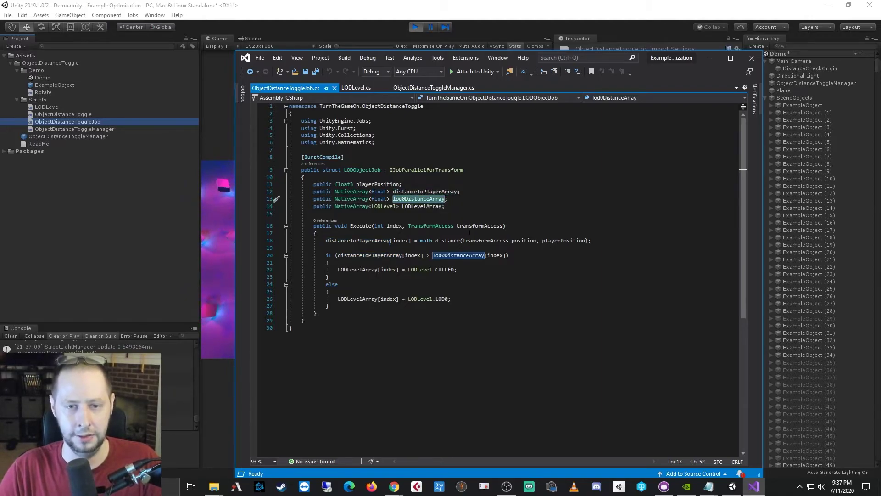
click(442, 206)
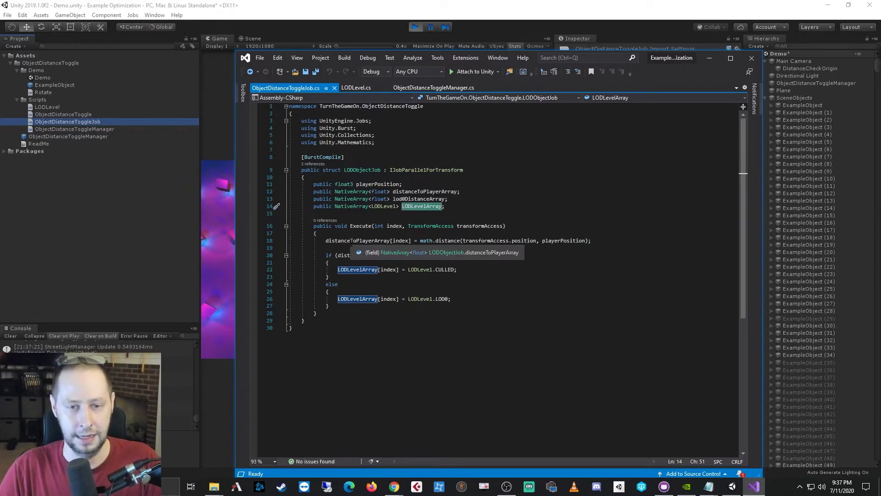
click(351, 241)
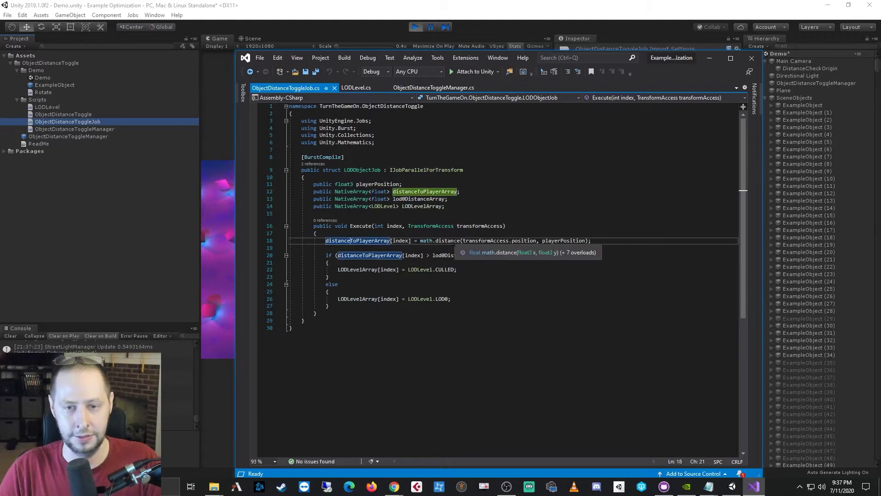
double_click(453, 241)
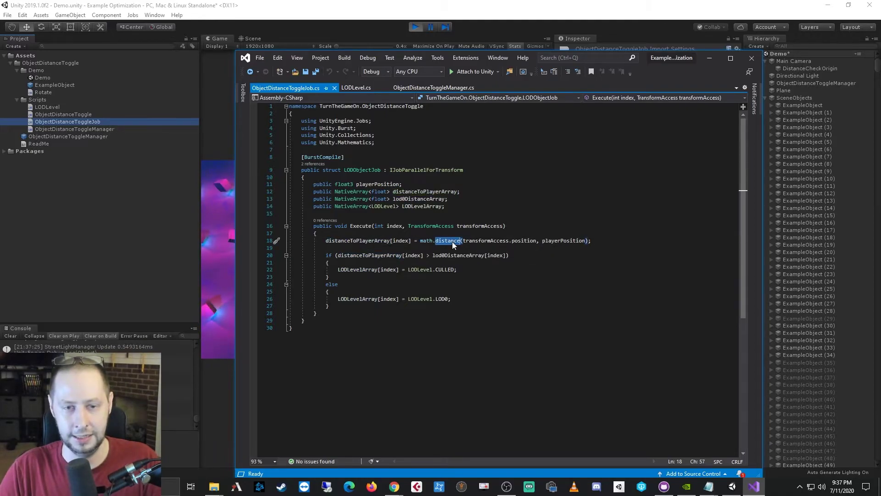
double_click(426, 169)
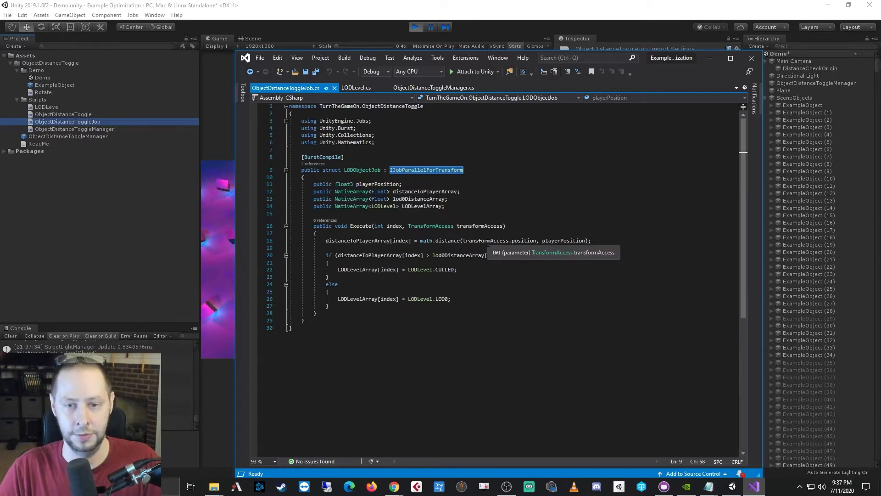
double_click(447, 240)
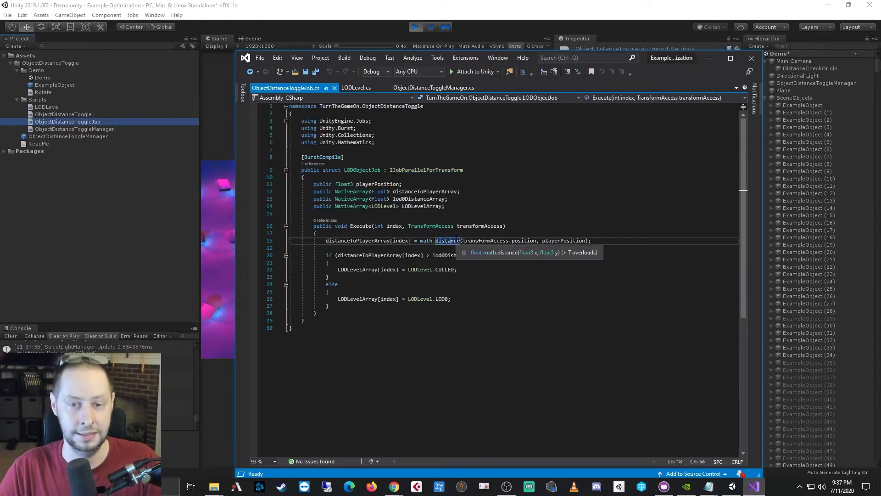
click(483, 289)
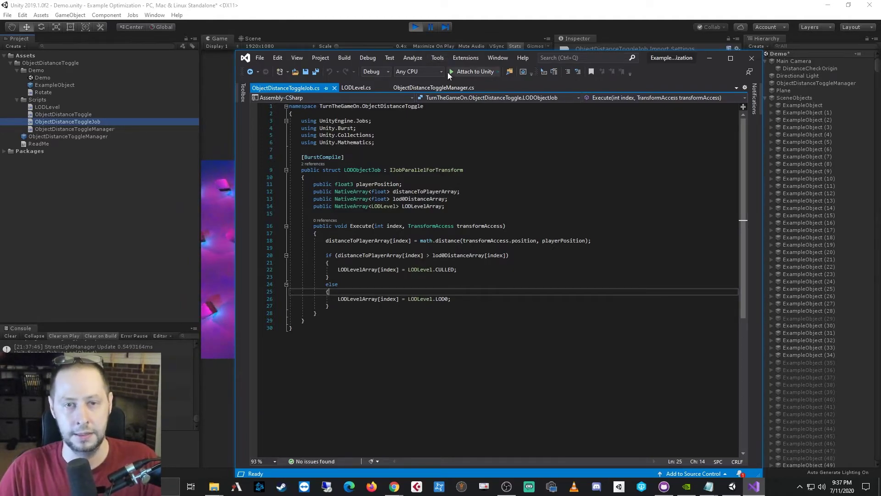
Step: Review the manager's fields, Instance, Awake and the m_LODJob initializer on lines 49–55
click(438, 87)
scroll(505, 241, down, 9)
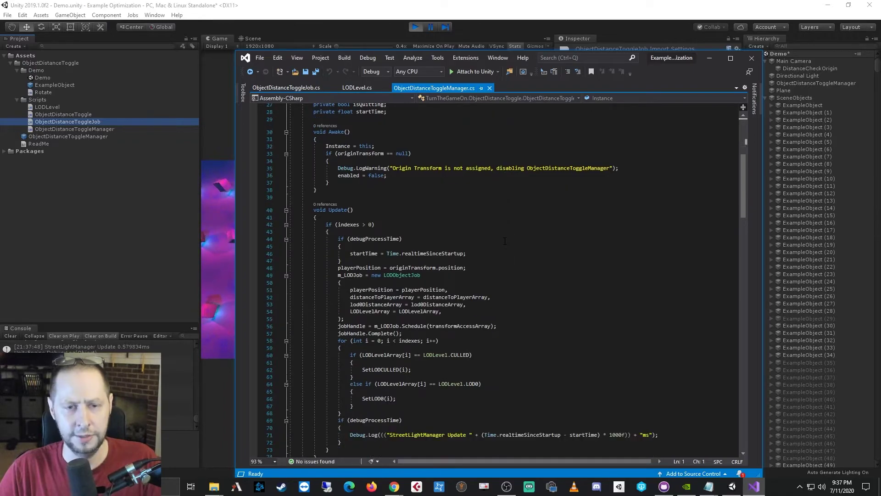
scroll(504, 240, up, 2)
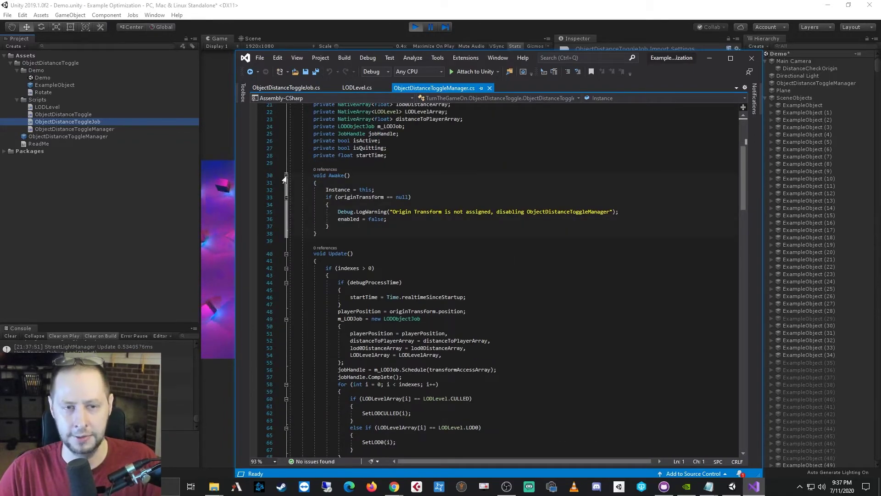
click(463, 162)
scroll(464, 166, up, 5)
scroll(463, 167, up, 1)
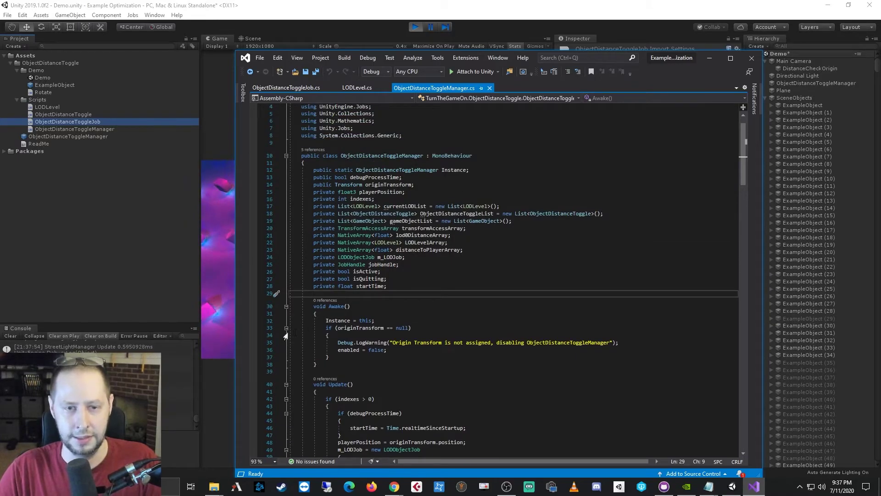
double_click(337, 321)
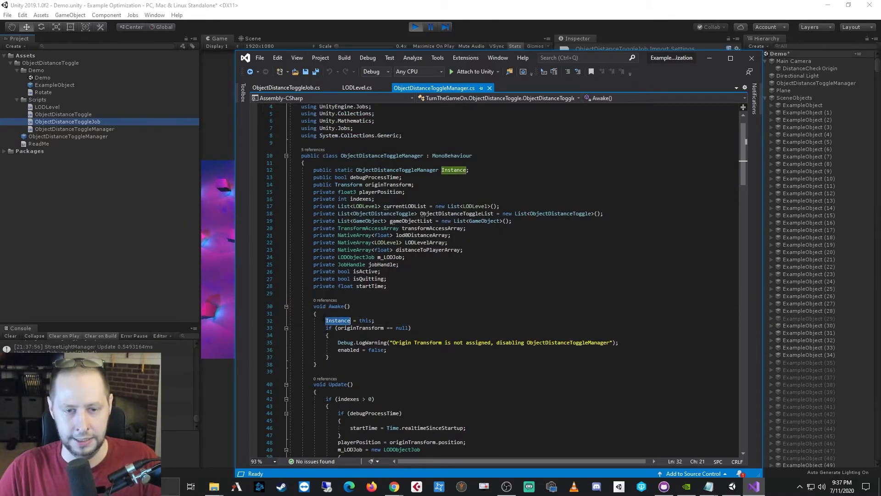
click(286, 306)
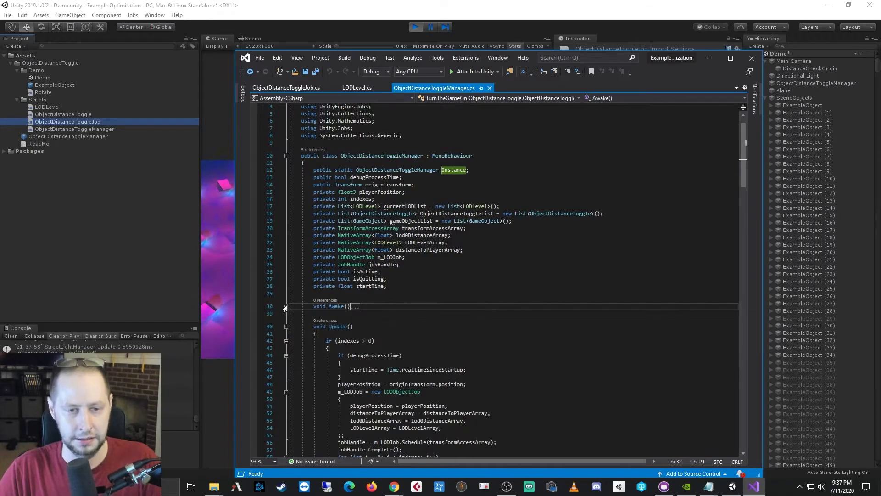
scroll(438, 311, down, 3)
scroll(438, 311, down, 6)
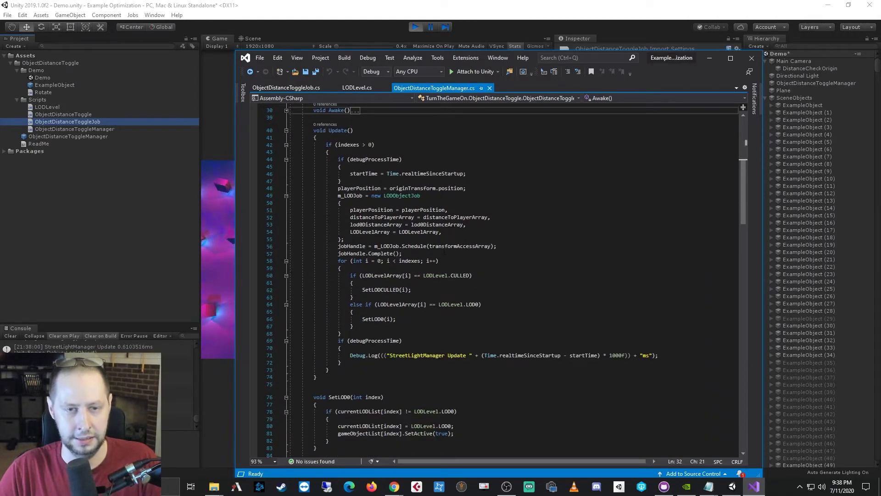
scroll(448, 167, up, 2)
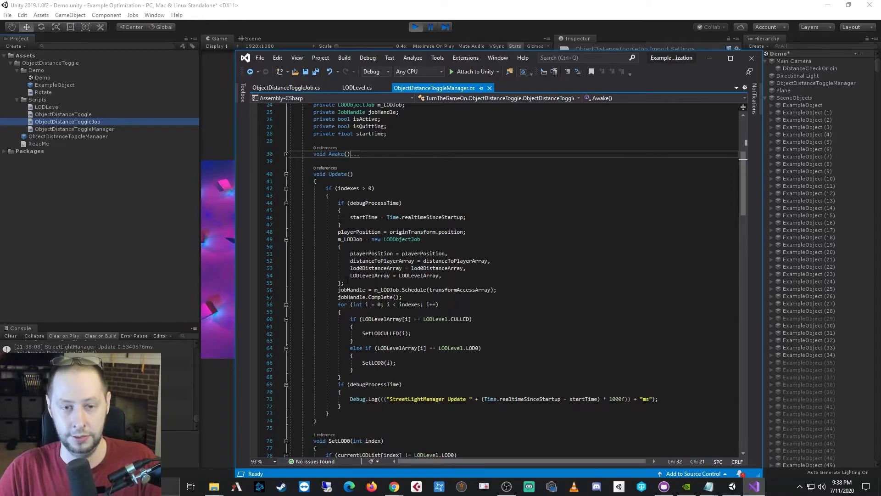
drag(344, 283, 338, 239)
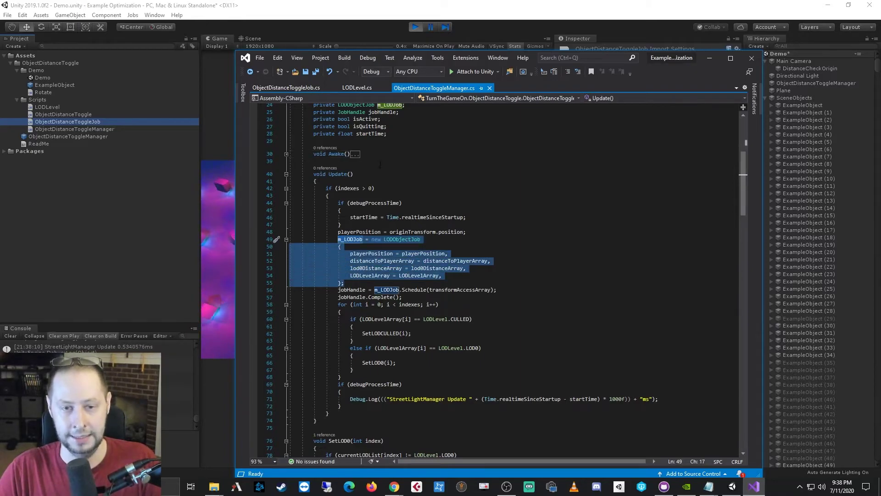
click(295, 87)
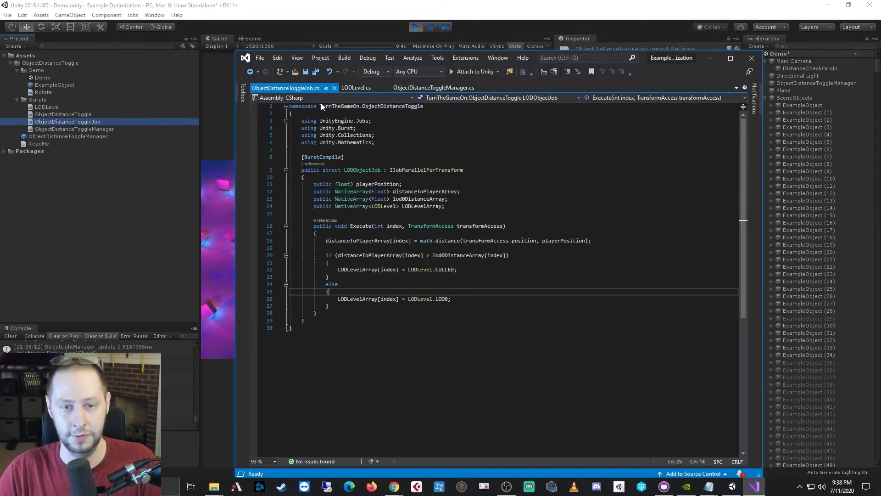
click(459, 87)
Step: Walk through Update's jobHandle.Complete() and loop calling SetLODCULLED for CULLED or SetLOD0 for LOD0
scroll(447, 268, down, 1)
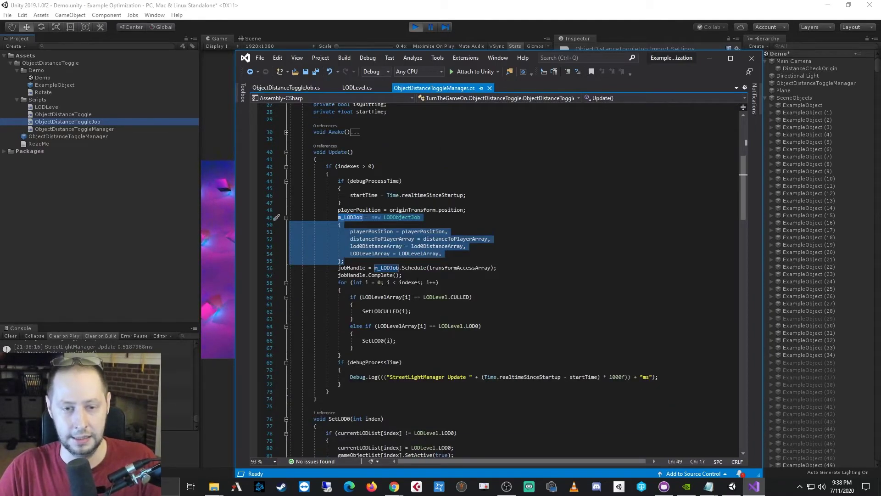
drag(419, 274, 373, 354)
click(372, 297)
click(395, 290)
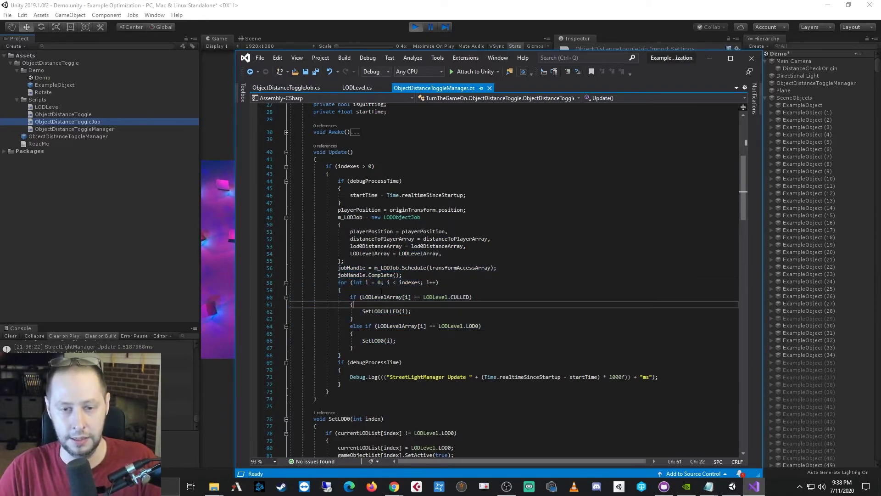
click(389, 298)
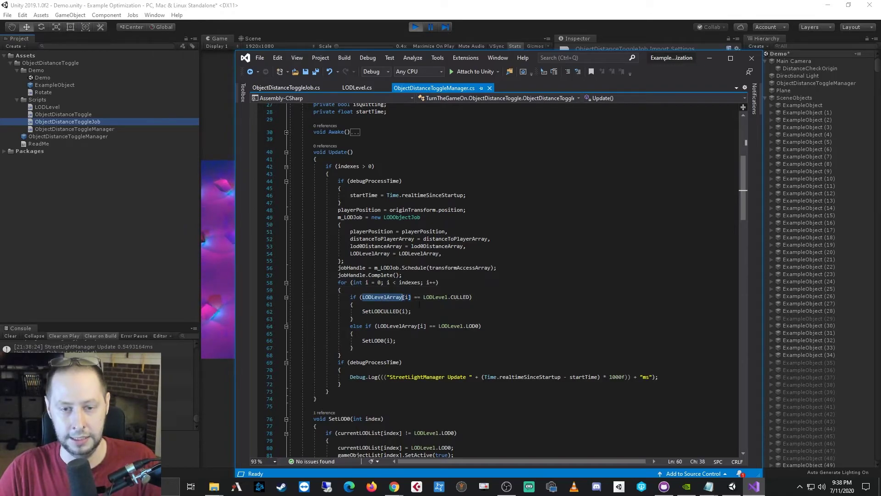
click(464, 297)
double_click(463, 296)
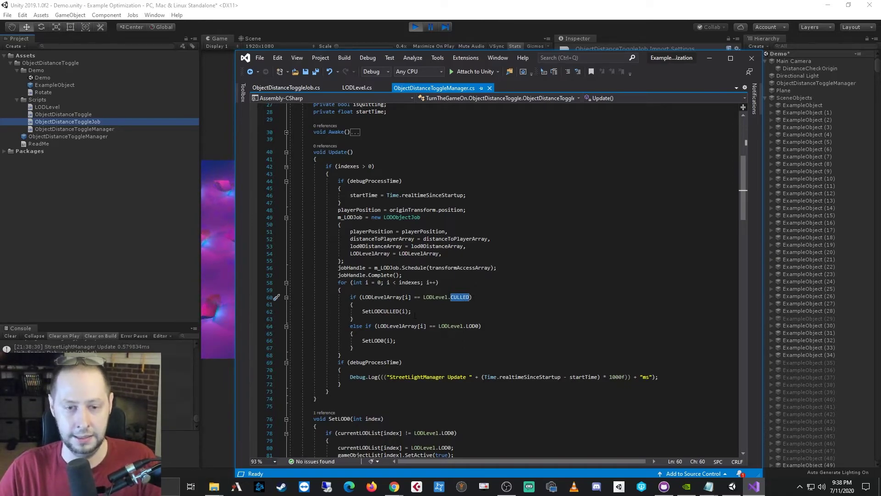
double_click(396, 312)
scroll(461, 316, down, 2)
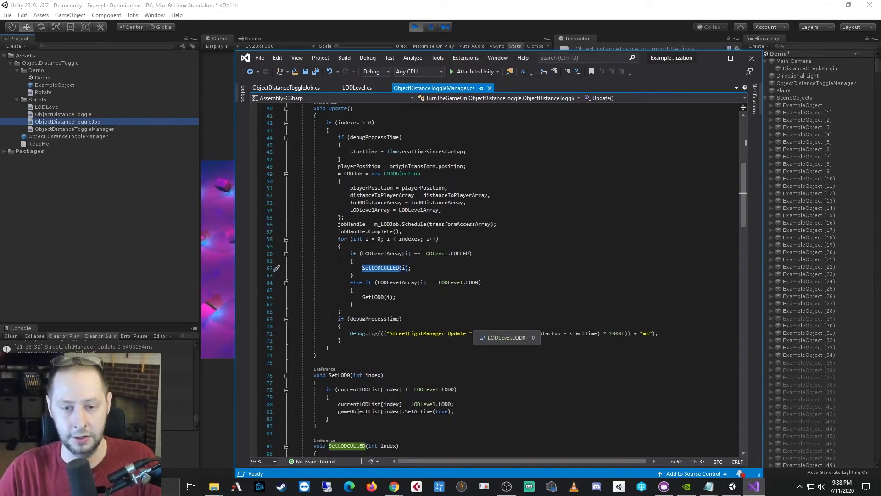
double_click(472, 282)
double_click(372, 297)
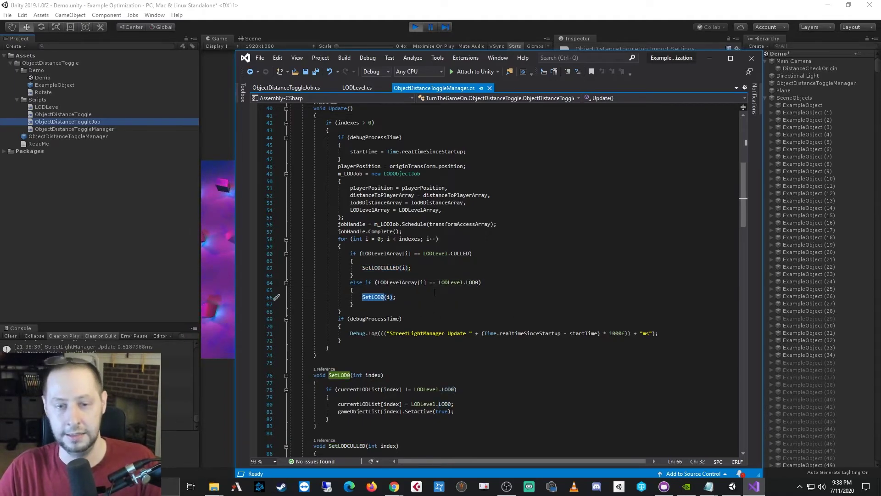
scroll(434, 292, down, 1)
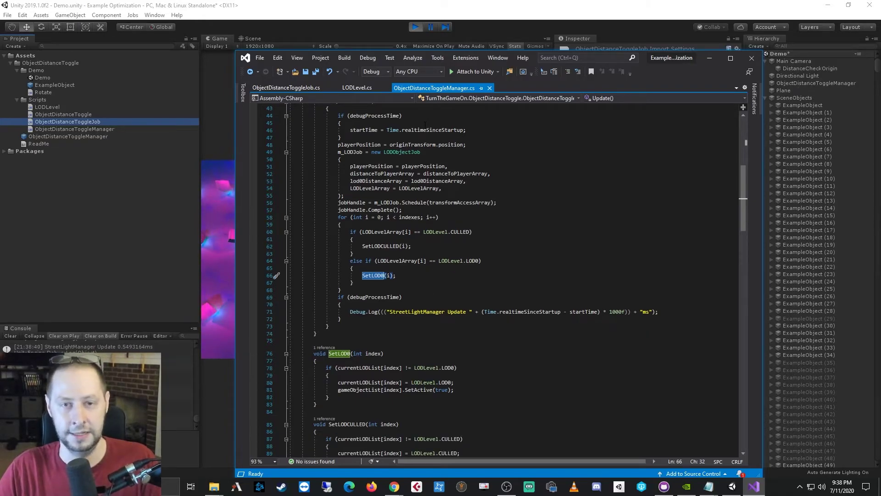
click(279, 84)
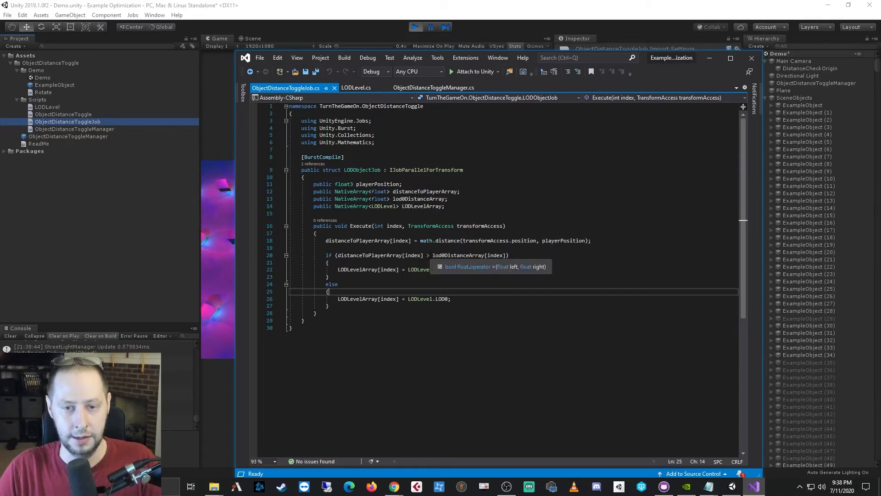
drag(339, 255, 401, 256)
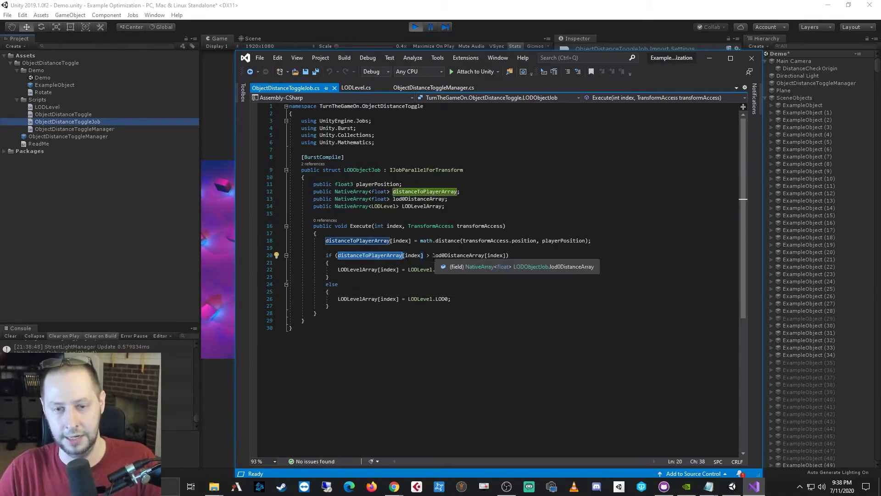
double_click(449, 255)
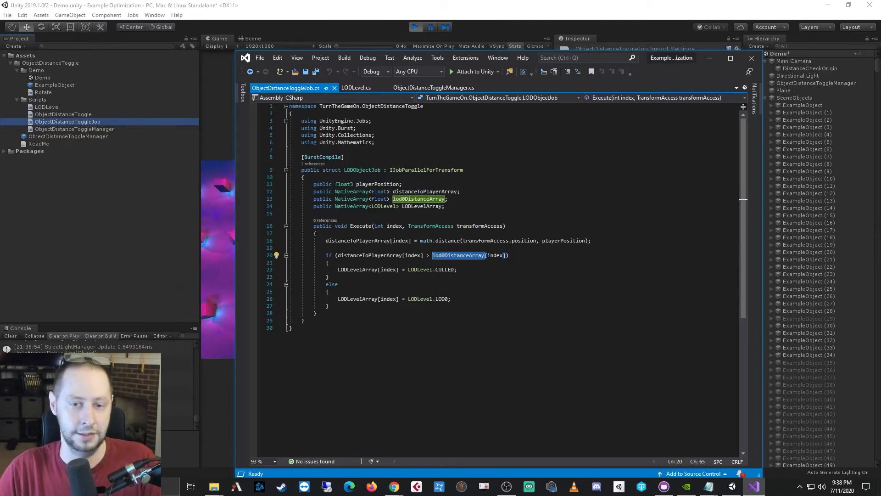
double_click(444, 270)
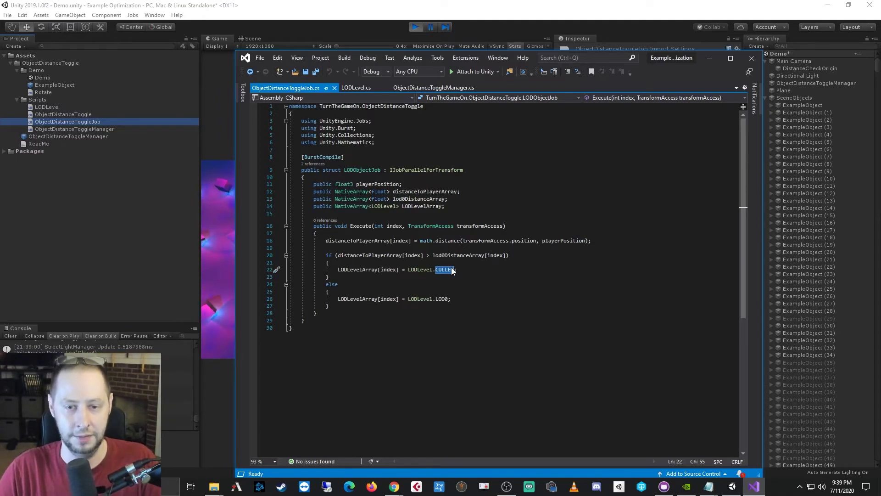
Step: Highlight the job's LODLevel references, then mark the manager script's for loop on lines 58–68
click(430, 270)
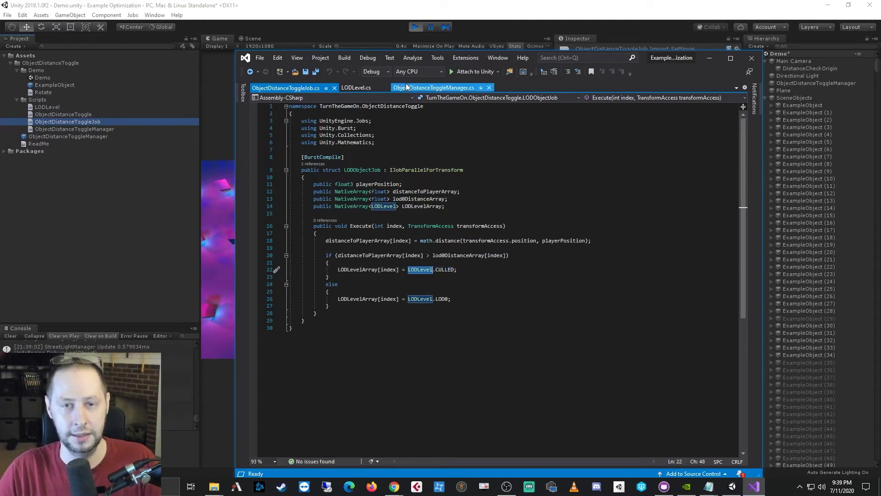
click(434, 87)
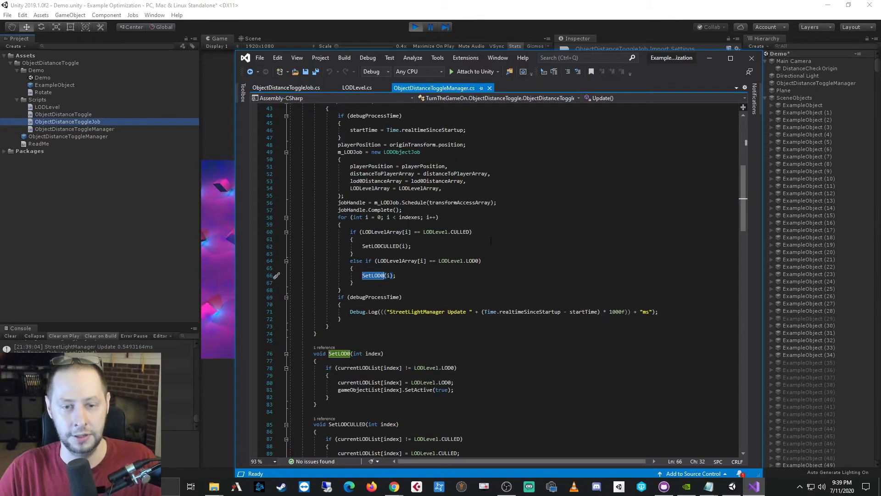
scroll(492, 253, down, 3)
scroll(439, 206, up, 4)
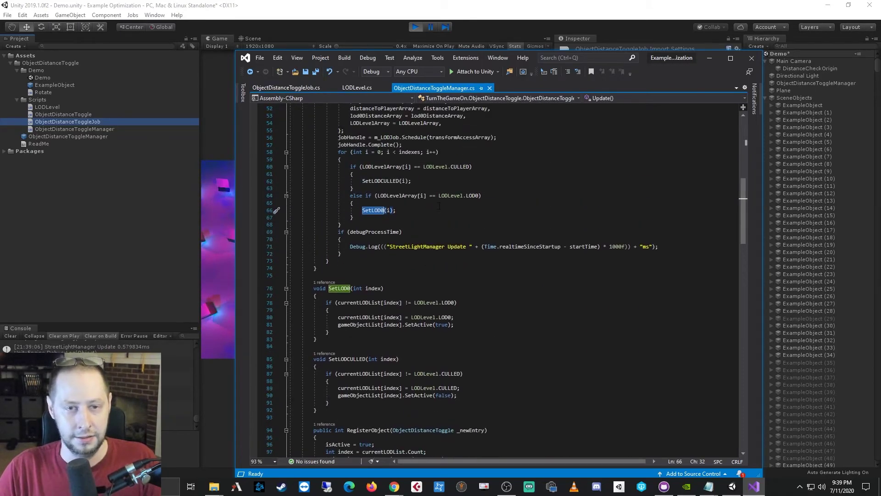
drag(337, 151, 342, 224)
scroll(401, 280, down, 3)
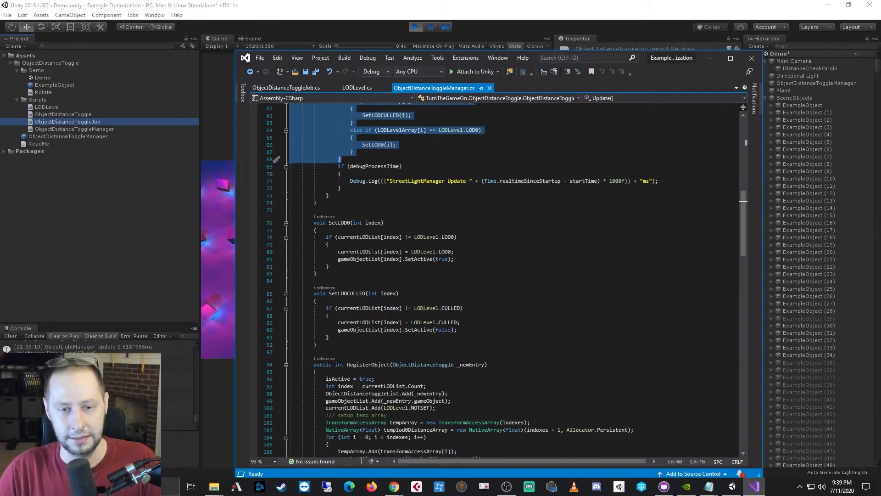
Step: Review SetLOD0's SetActive(true) and SetLODCULLED's SetActive(false) lines, then return to the top
double_click(342, 223)
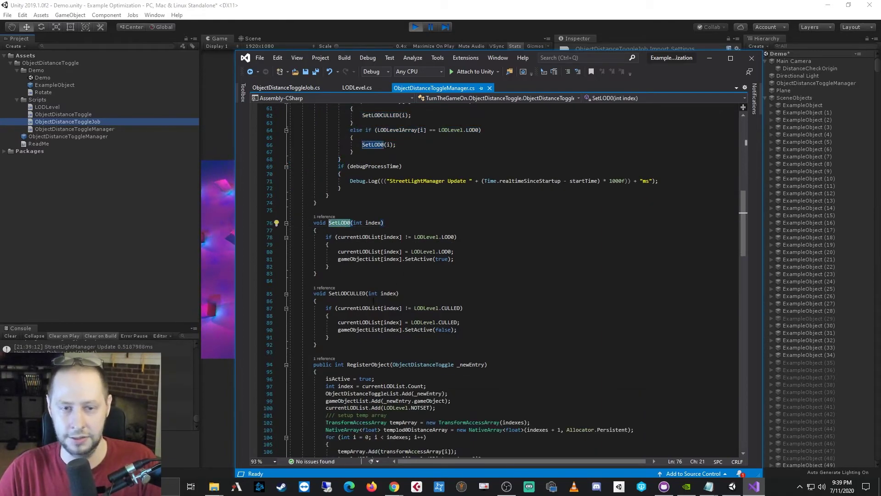
double_click(347, 293)
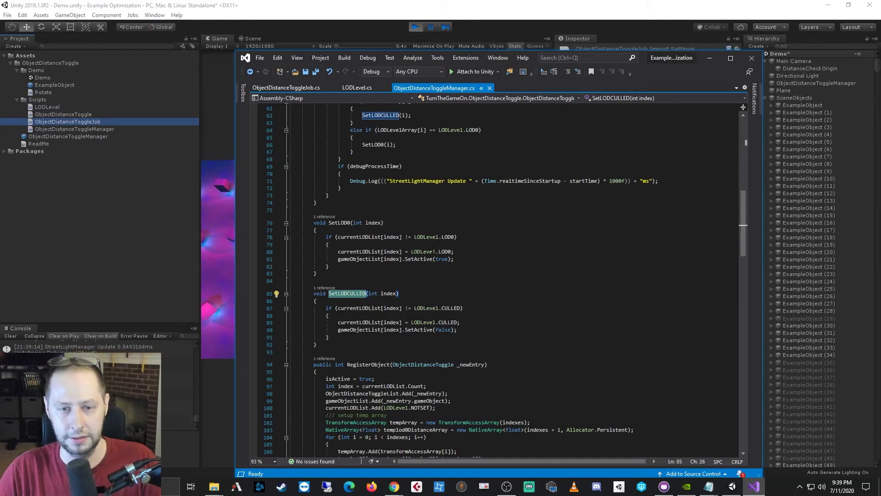
drag(338, 259, 466, 260)
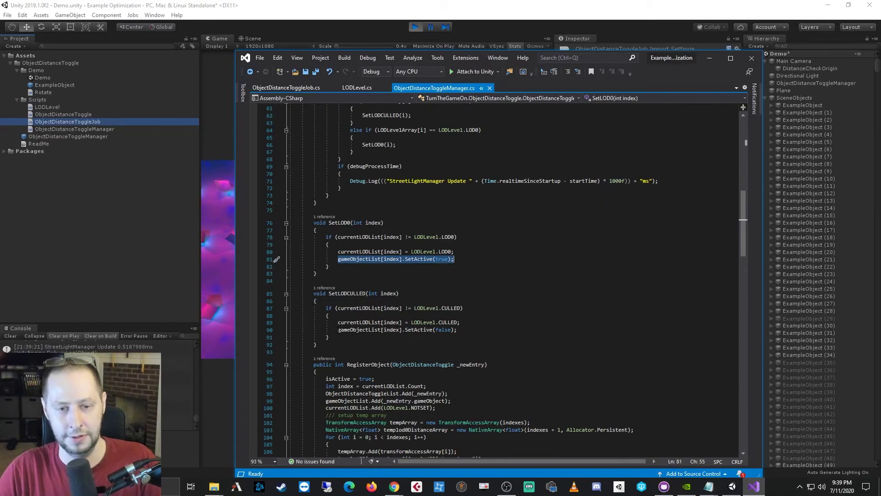
drag(339, 330, 462, 329)
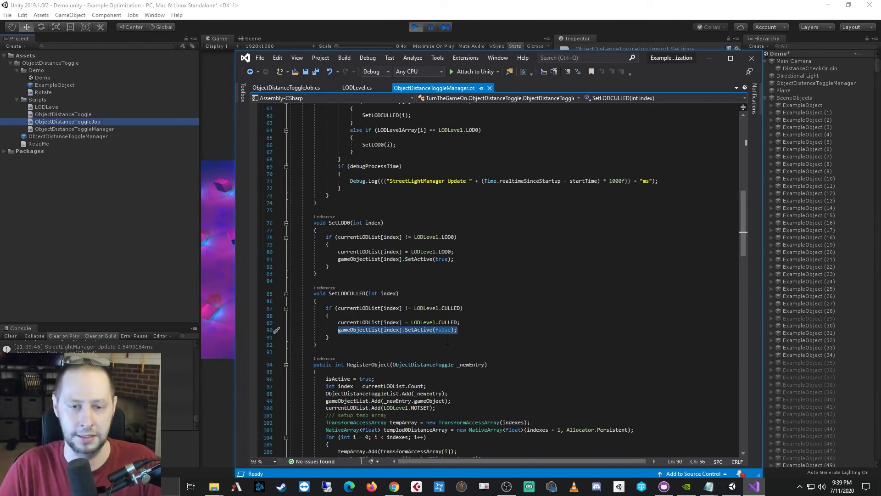
click(438, 331)
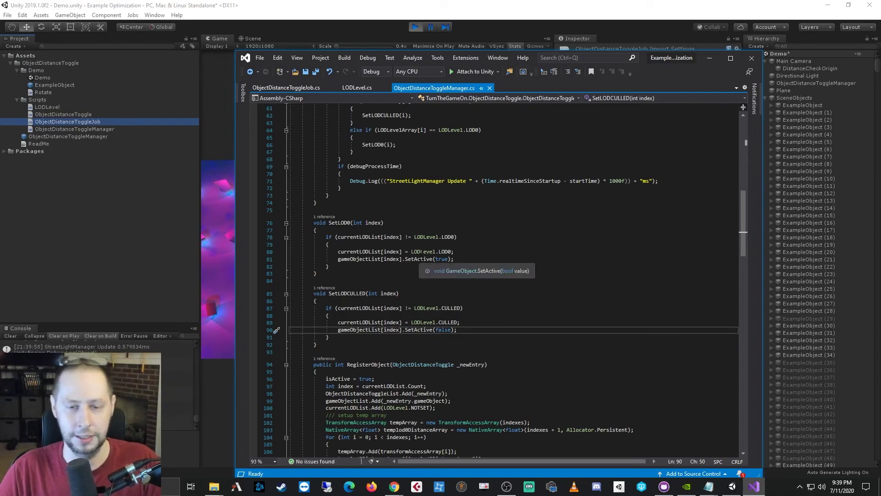
scroll(442, 278, up, 12)
scroll(452, 275, up, 8)
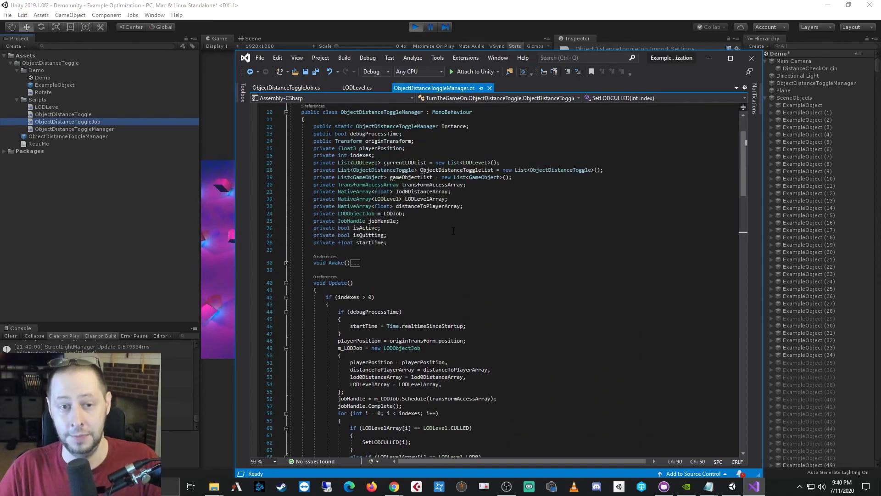
Step: Minimize Visual Studio to reveal Unity's running Game view at about 68 FPS
click(713, 57)
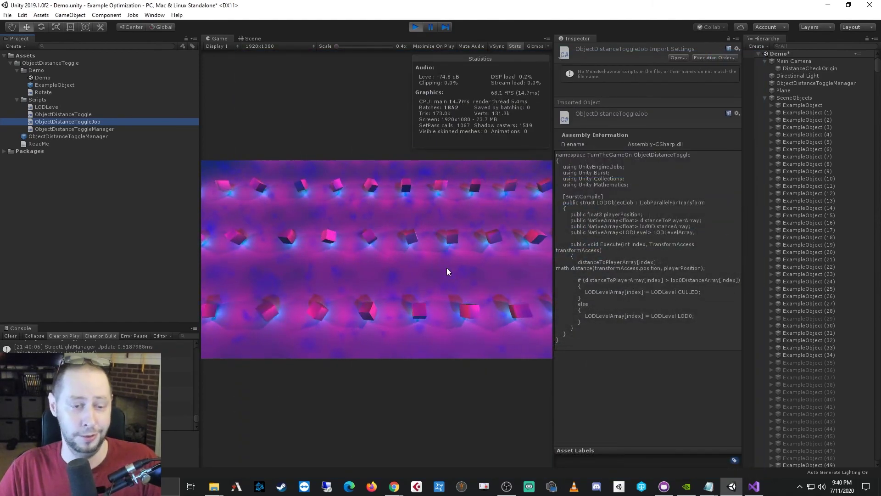